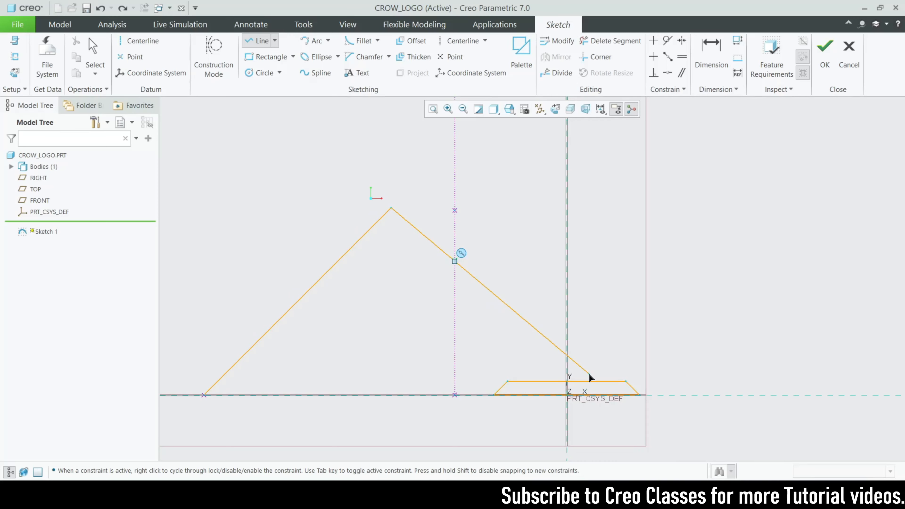
- Finish the right slanted line from the apex through the reference point, ending it on the foot's top edge
left_click(599, 382)
middle_click(619, 316)
middle_click(617, 316)
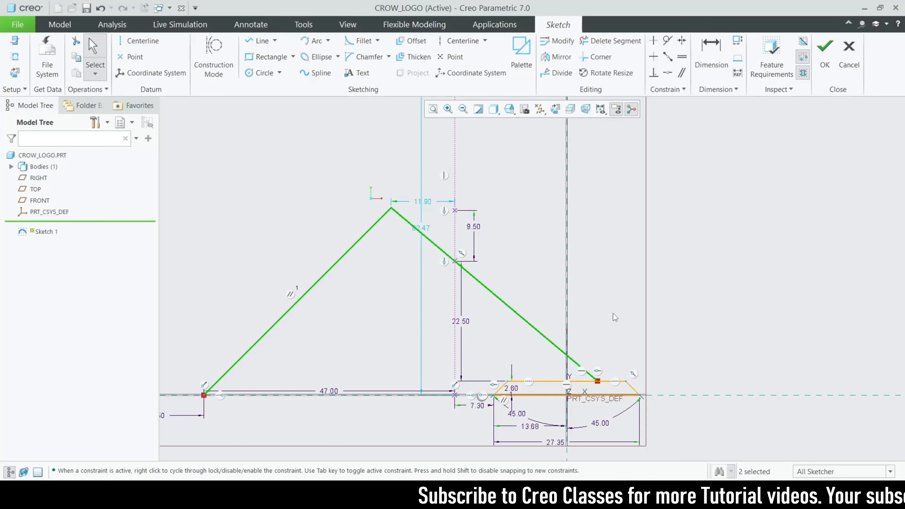
- Dimension the angle between the two slanted lines at the apex as 90°
left_click(709, 51)
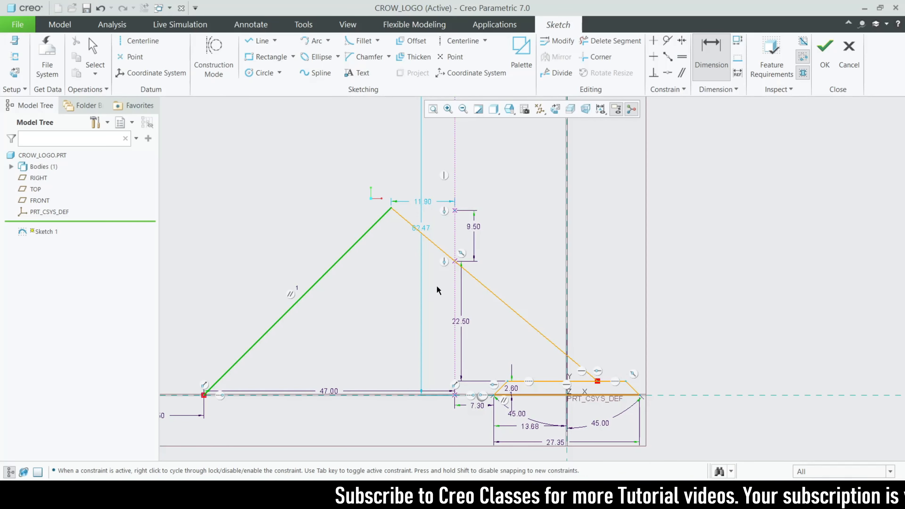
left_click(481, 284)
middle_click(414, 307)
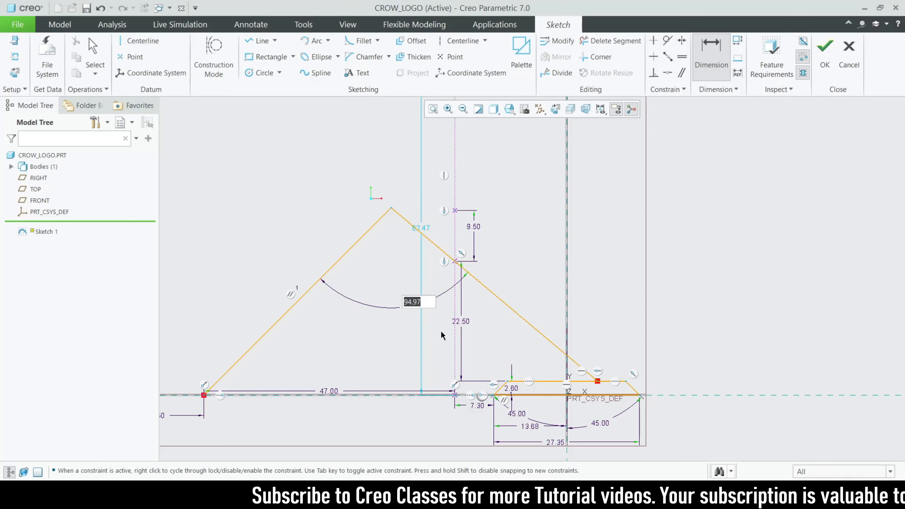
key("Return")
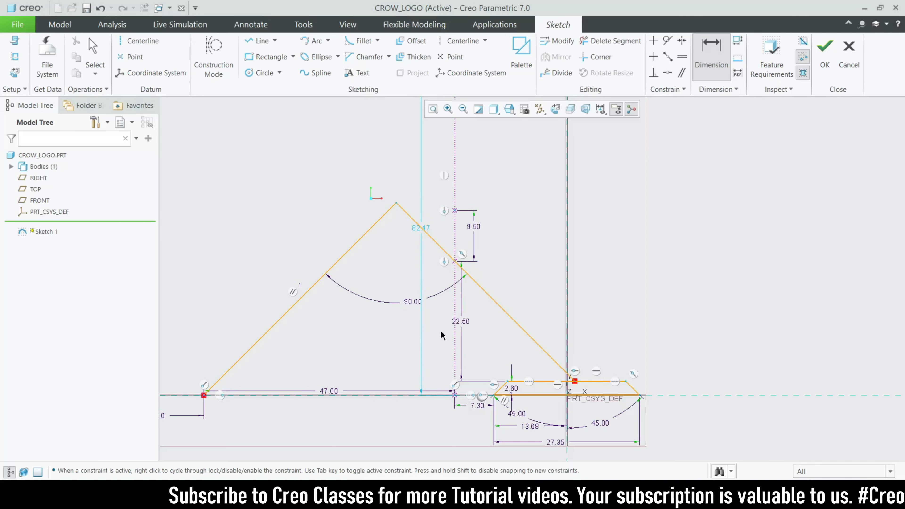
- Draw a vertical construction line from the apex of the slanted lines down past the horizontal baseline
scroll(372, 271, "down", 1)
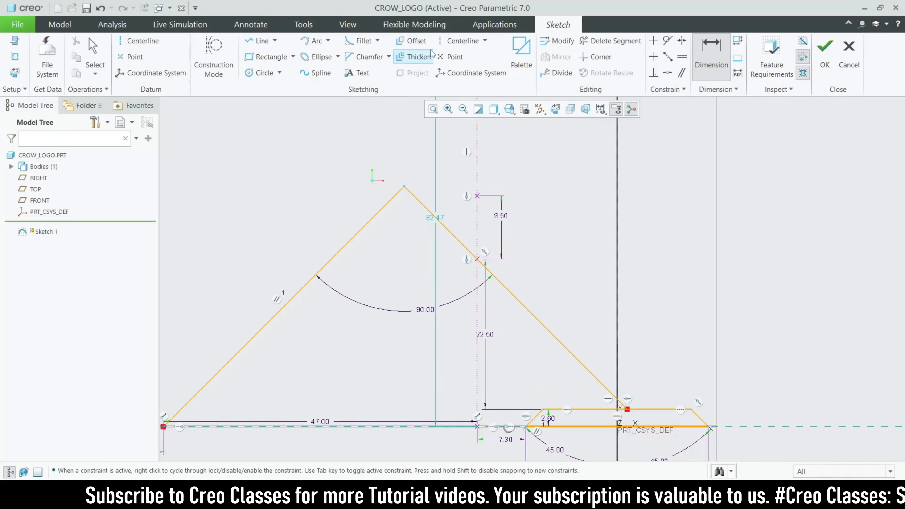
left_click(462, 42)
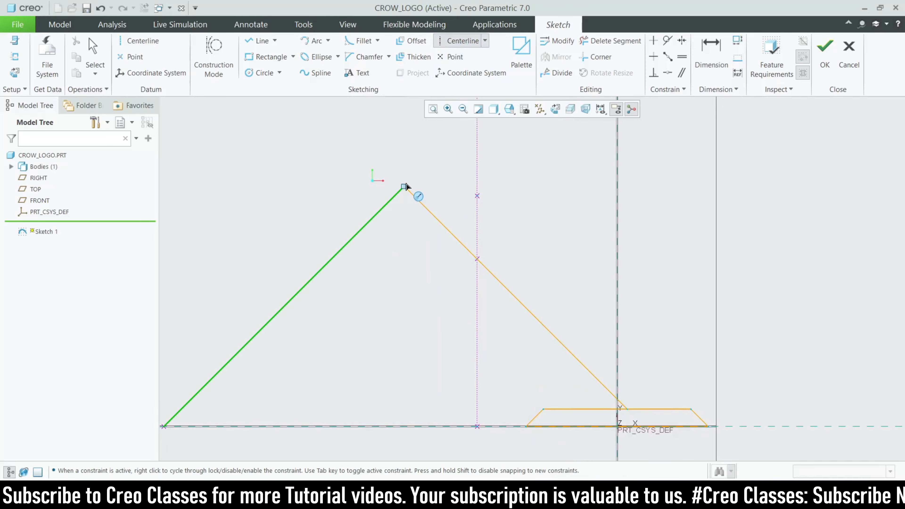
scroll(411, 187, "up", 3)
left_click(213, 57)
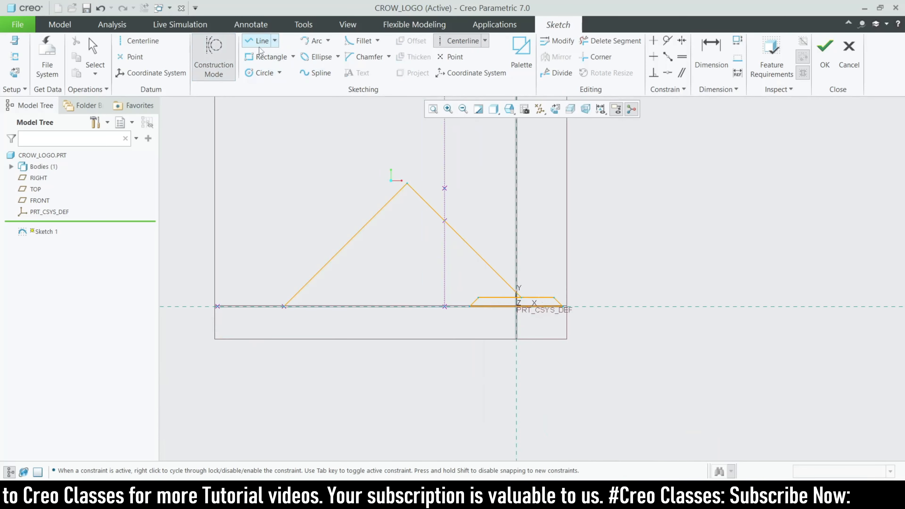
left_click(257, 40)
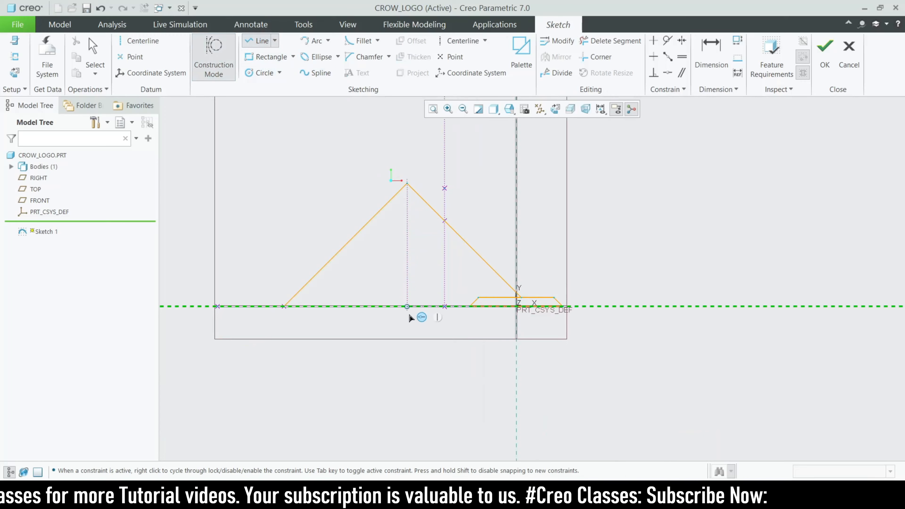
scroll(420, 278, "down", 1)
middle_click(421, 278)
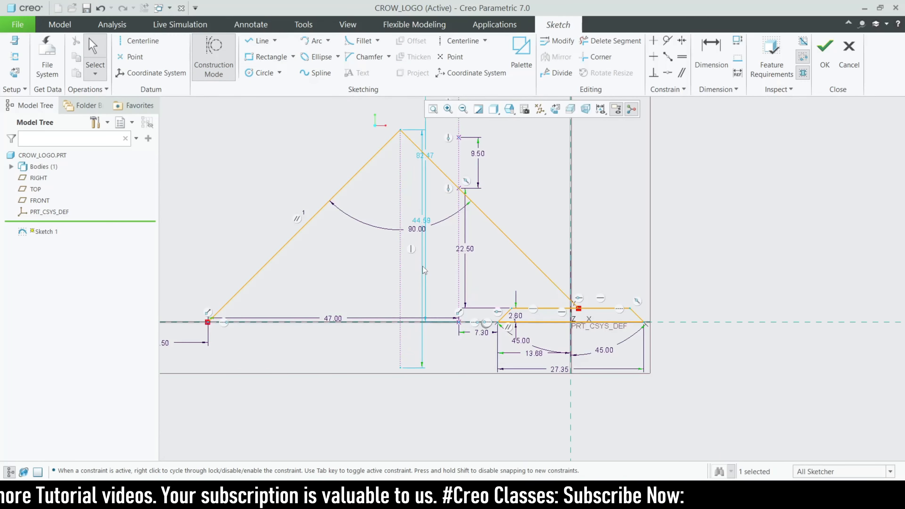
- Try to dimension the angle between the vertical construction line and the slanted lines meeting at the apex
scroll(408, 235, "down", 1)
left_click(711, 54)
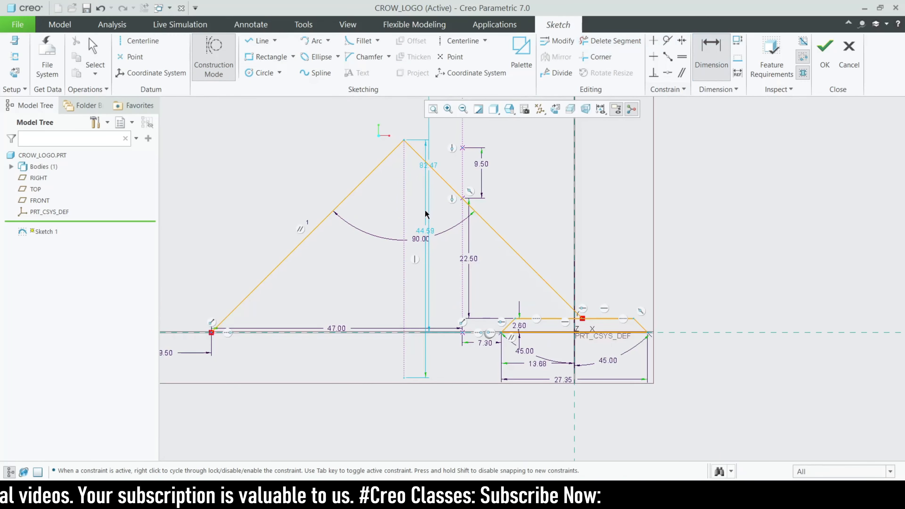
left_click(404, 229)
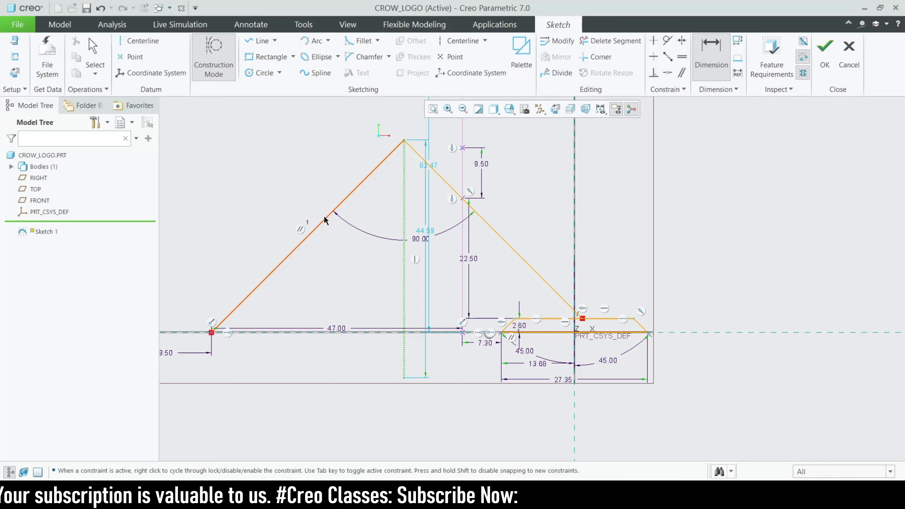
middle_click(350, 269)
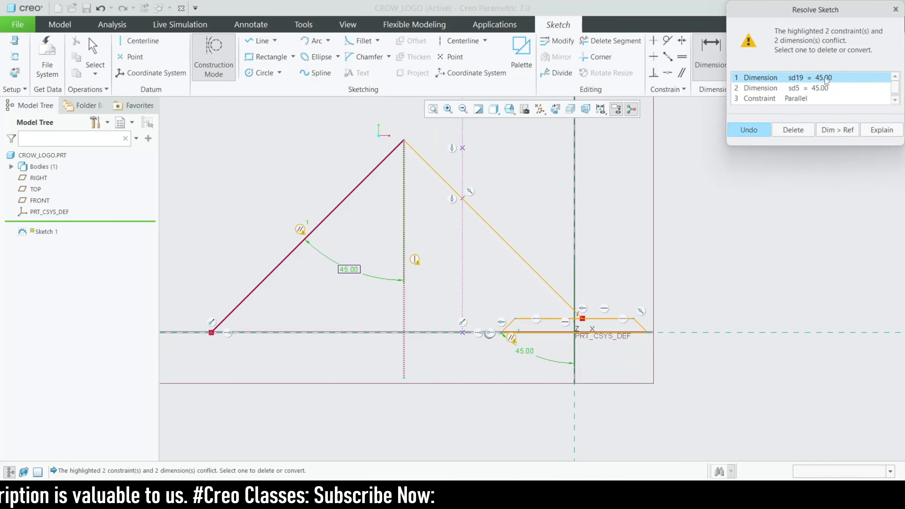
left_click(896, 10)
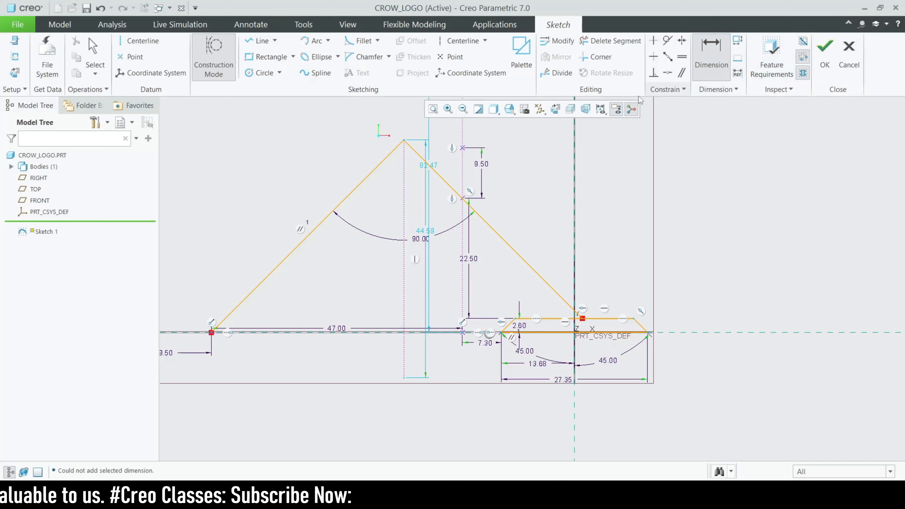
middle_click(484, 286)
left_click(896, 10)
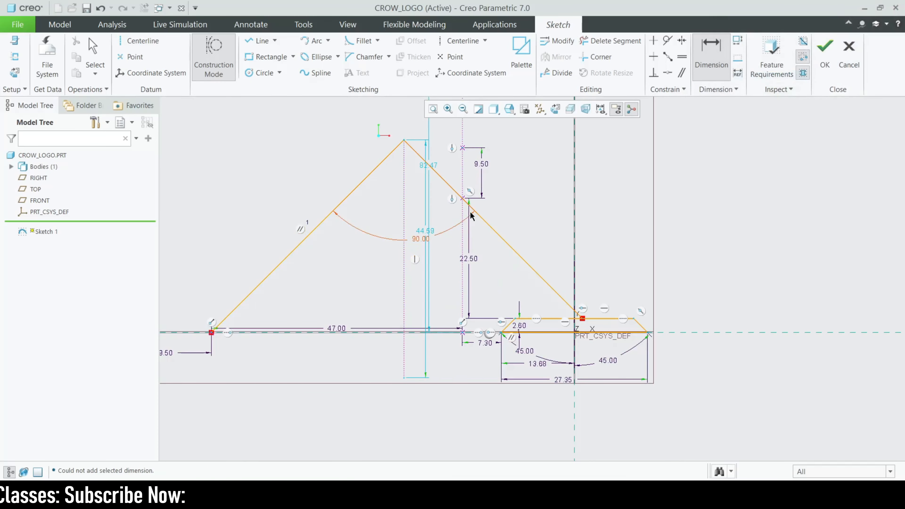
- Turn off construction mode and delete the vertical construction line below the apex
left_click(404, 209)
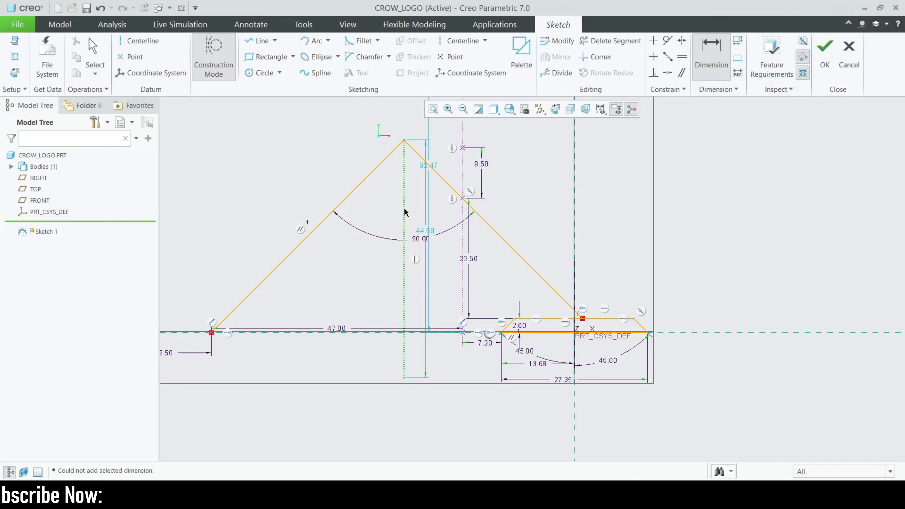
left_click(233, 53)
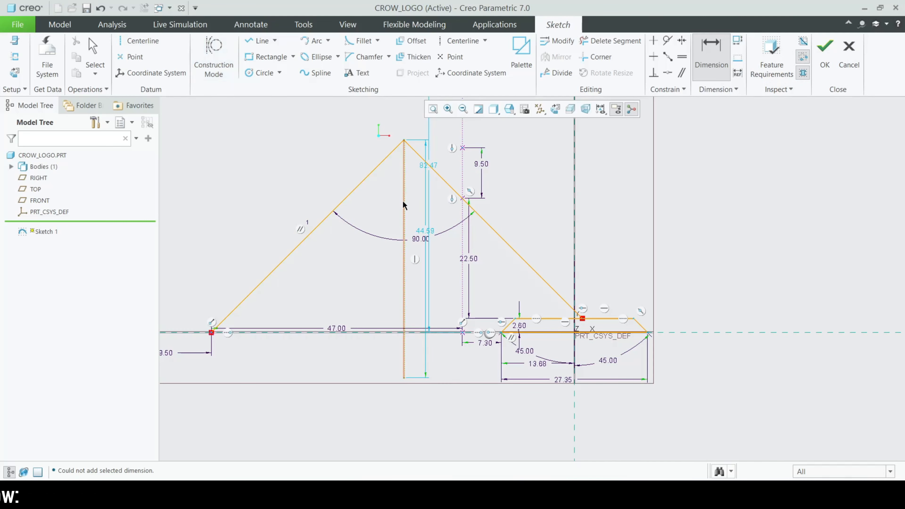
left_click(94, 48)
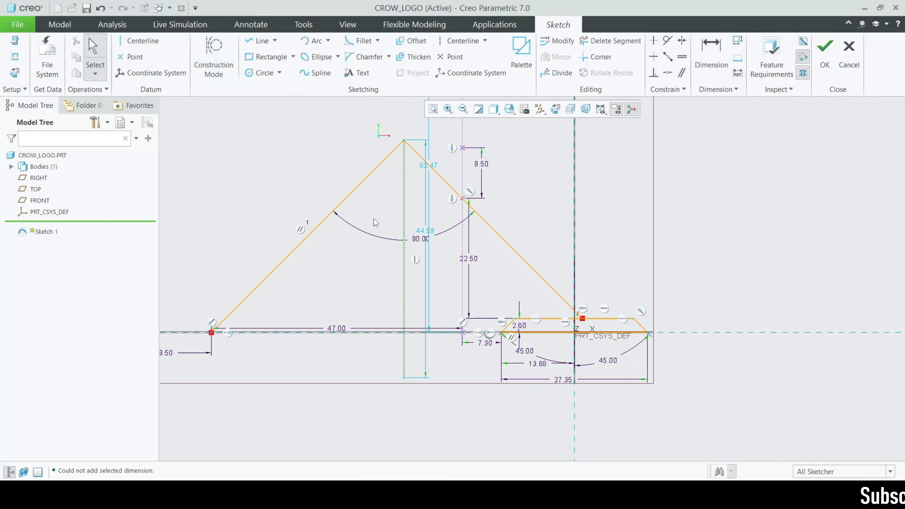
left_click(405, 222)
key("Delete")
- Consult the crow 2d drawing.png reference and offset the chain of the two slanted lines inward by 2.6
scroll(559, 270, "up", 2)
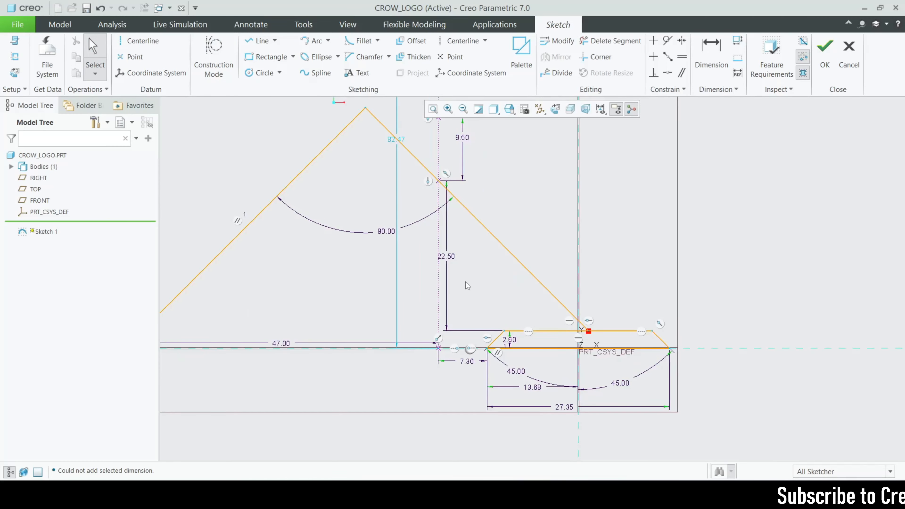
scroll(465, 282, "down", 1)
scroll(570, 326, "up", 2)
left_click(623, 495)
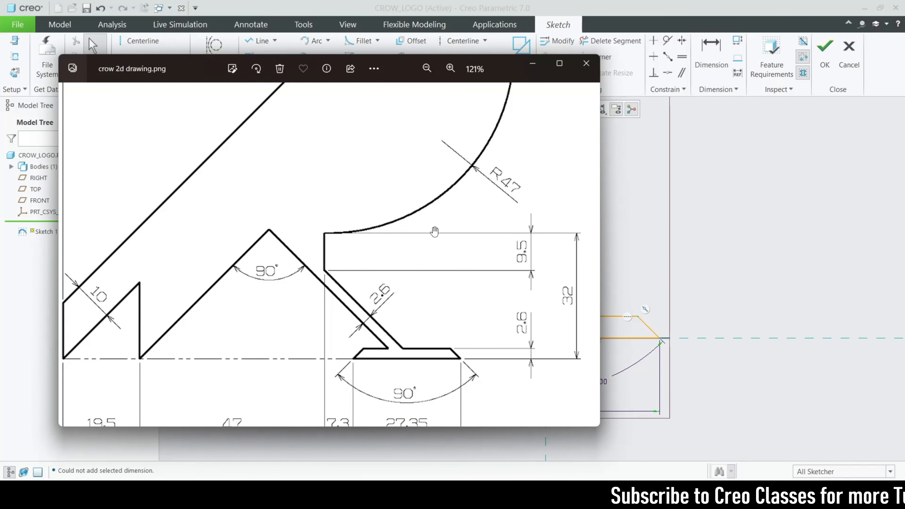
left_click(532, 64)
left_click(412, 41)
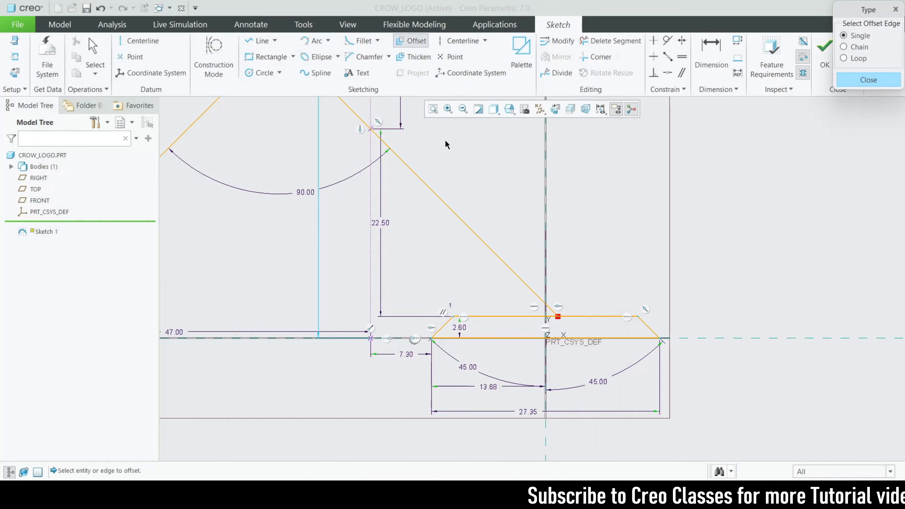
scroll(445, 139, "down", 2)
left_click(869, 47)
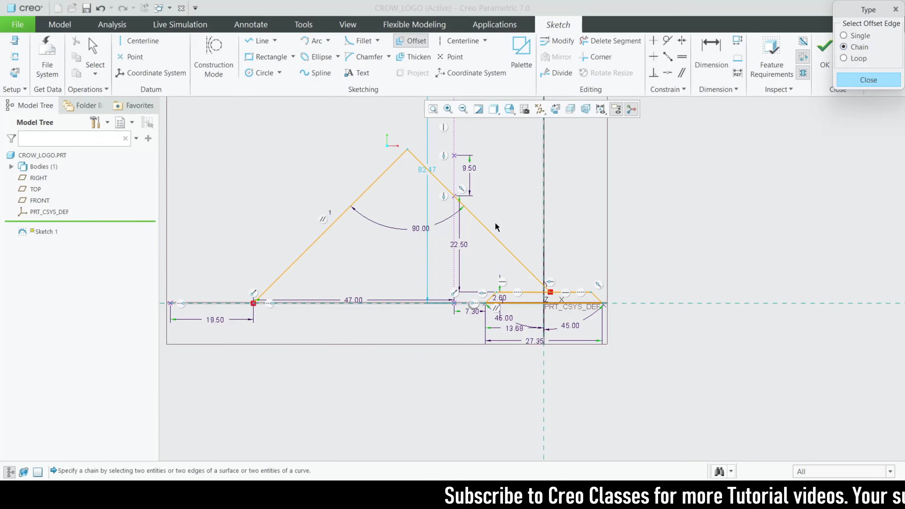
left_click(487, 240)
left_click(355, 202)
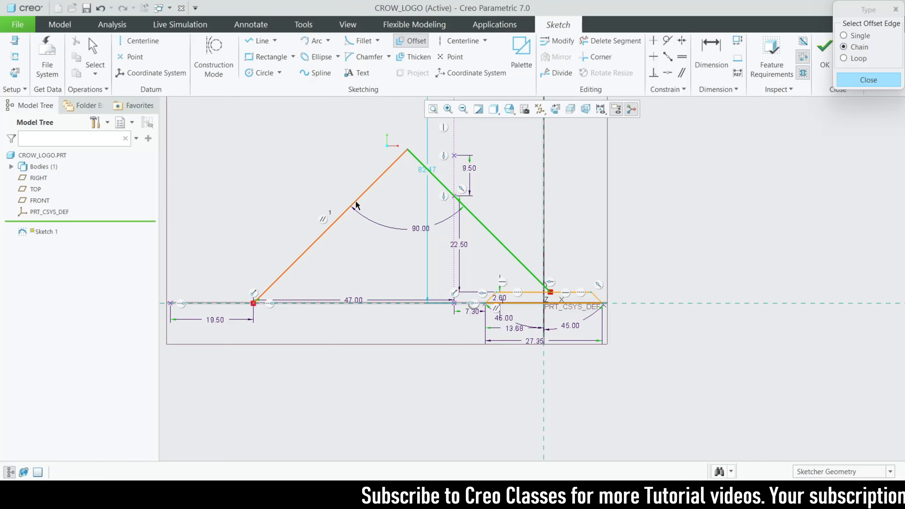
type("2.6")
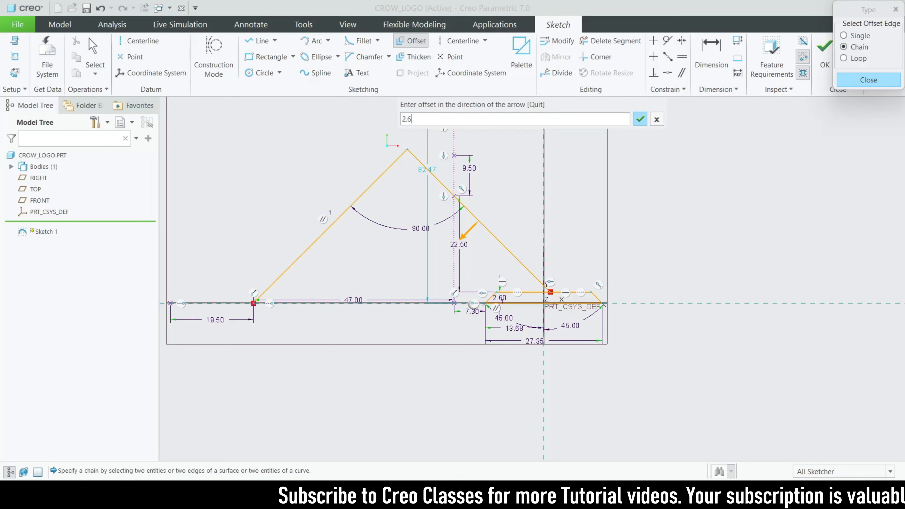
key("Return")
left_click(869, 79)
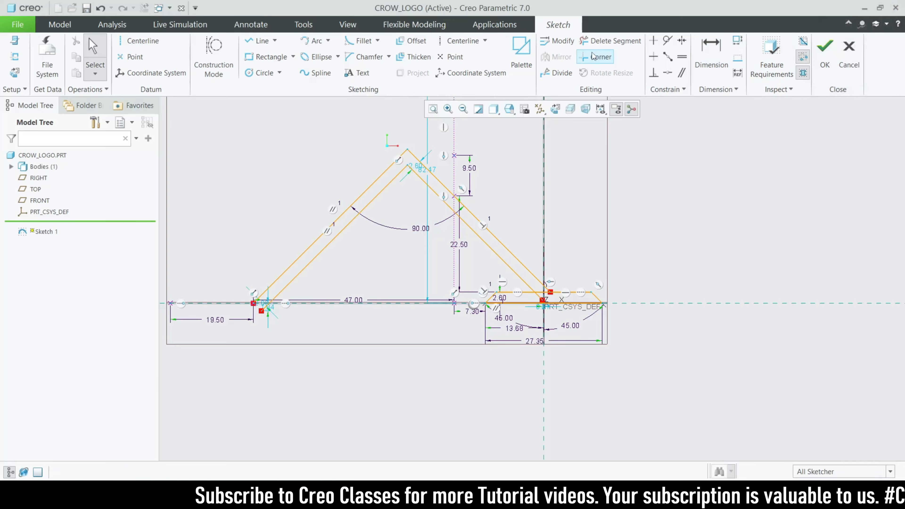
- Trim the foot's top edge between the two leg lines and the offset line's overhang below the baseline
left_click(611, 40)
scroll(535, 297, "up", 4)
left_click(569, 301)
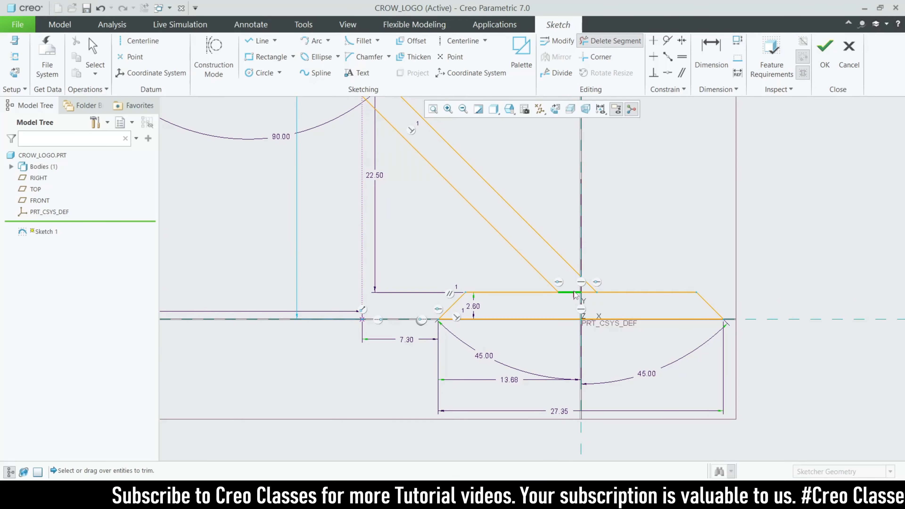
scroll(573, 298, "down", 4)
scroll(325, 308, "up", 5)
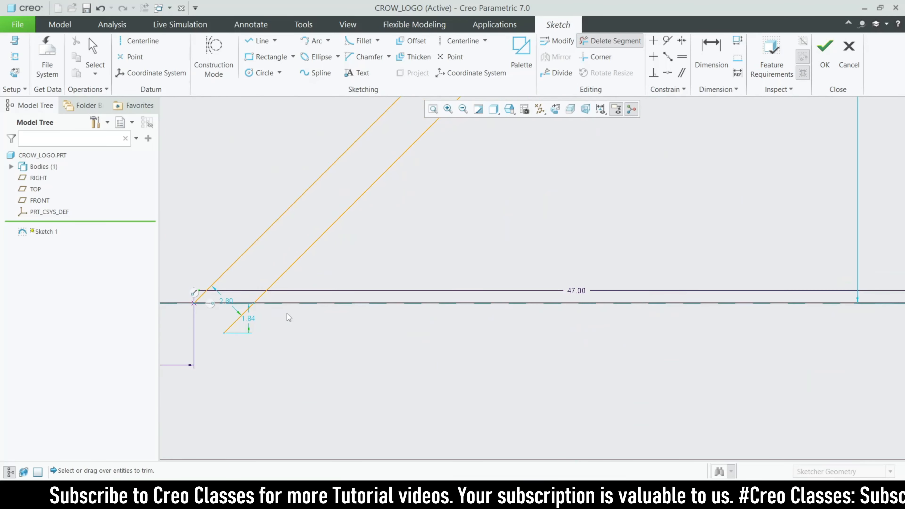
left_click(231, 318)
scroll(250, 335, "down", 5)
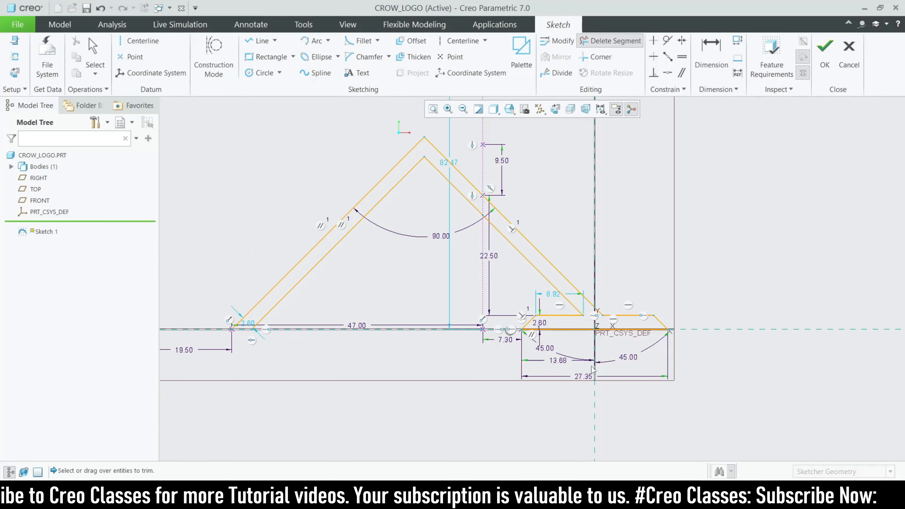
- Delete the outer left slanted line and the outer right line's portion above the lower 9.50 reference point, following the reference drawing
key("alt+Tab")
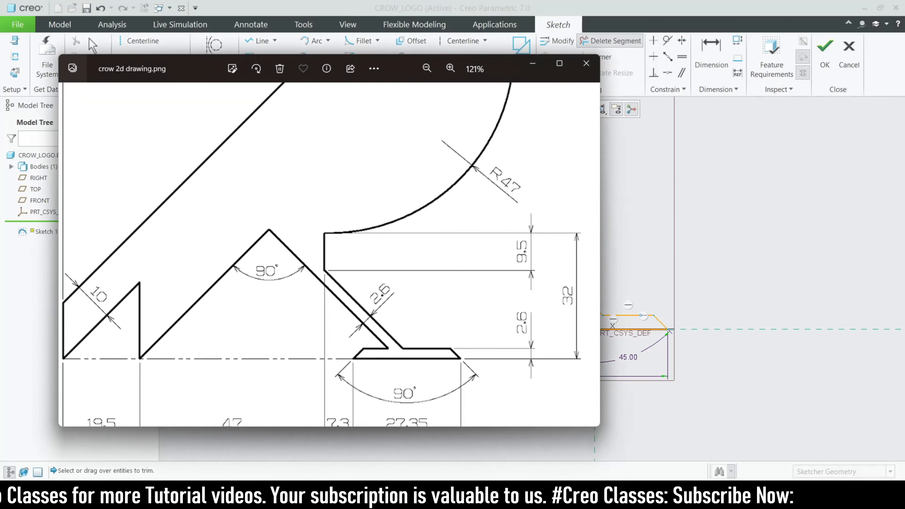
key("alt+Tab")
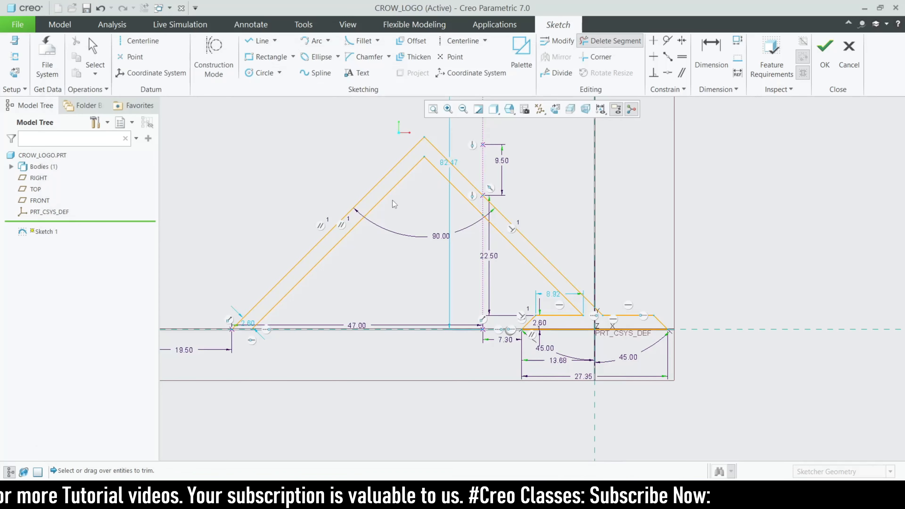
left_click(330, 231)
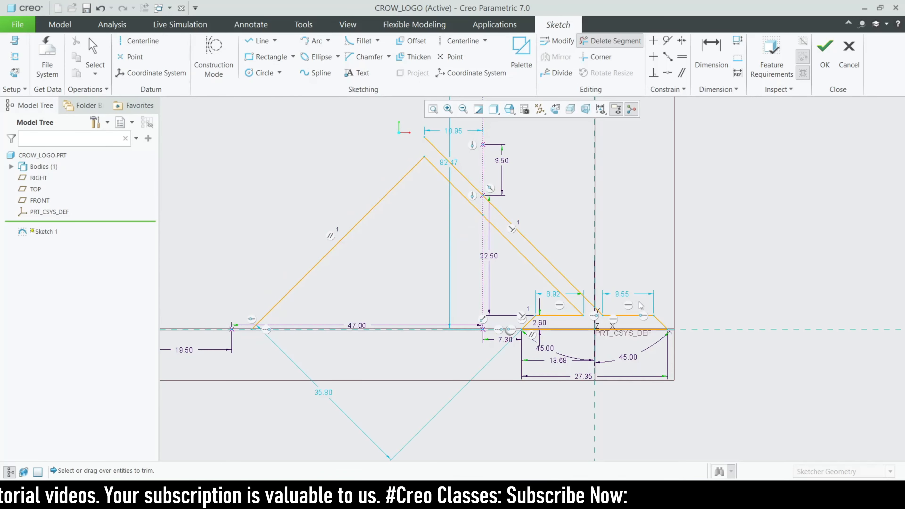
scroll(476, 162, "down", 1)
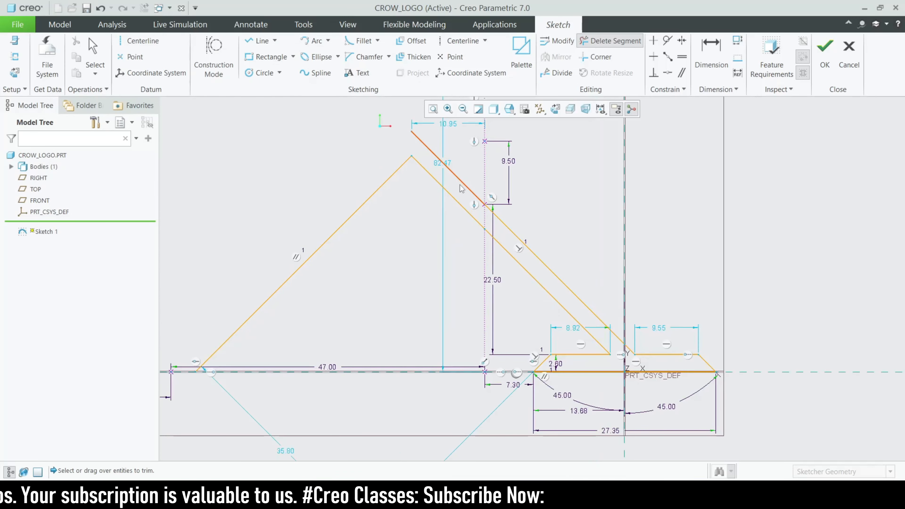
left_click(460, 185)
scroll(508, 203, "down", 6)
scroll(504, 299, "up", 5)
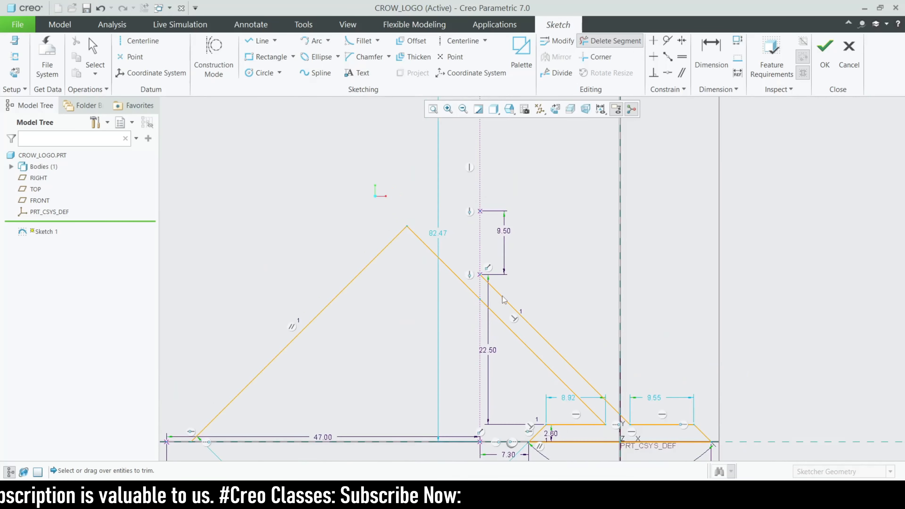
- Following the reference drawing, draw a vertical line between the two reference points spaced 9.50 above the slanted leg
left_click(640, 495)
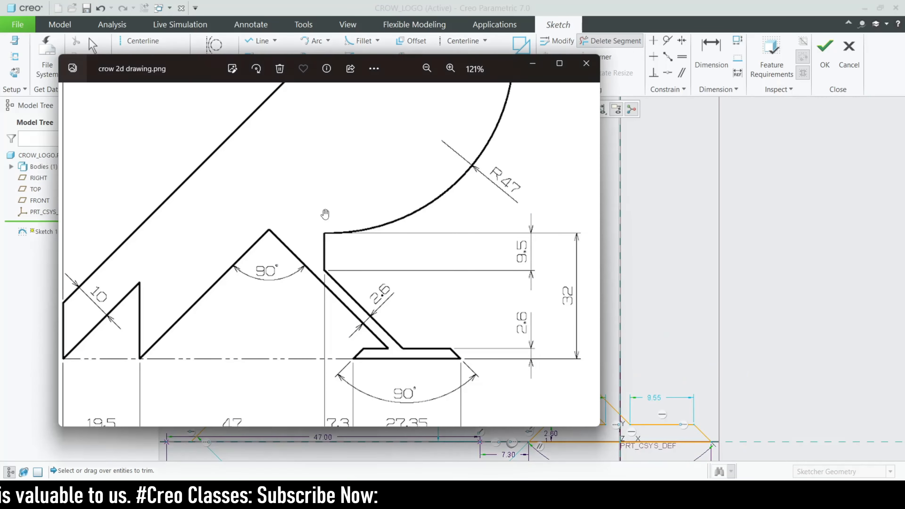
left_click(520, 47)
left_click(263, 42)
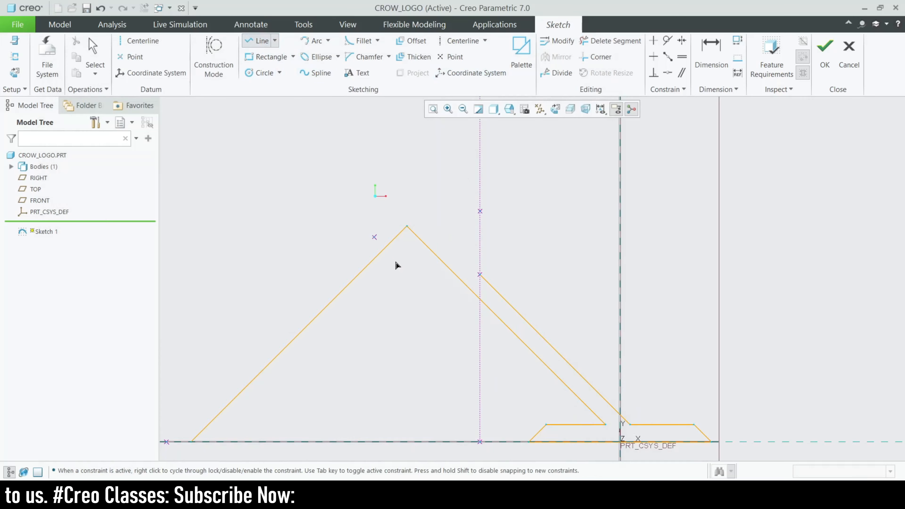
scroll(513, 214, "down", 2)
left_click(469, 213)
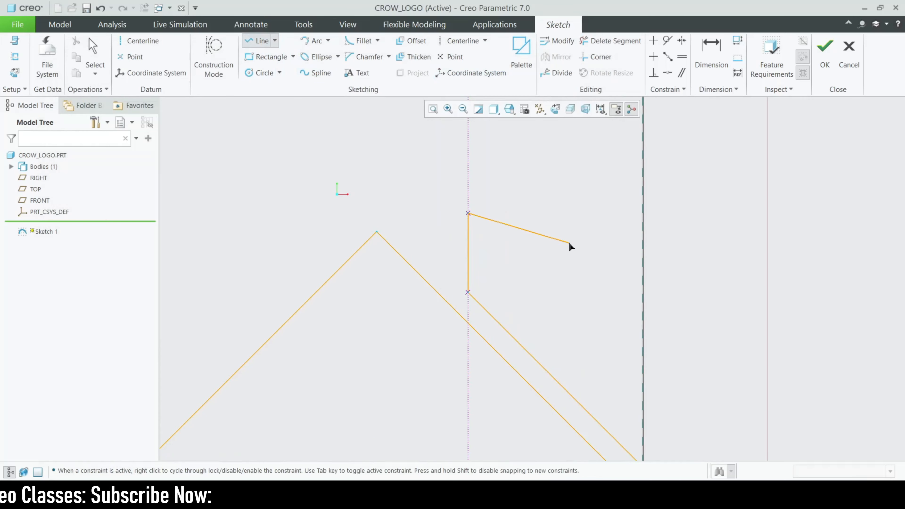
middle_click(570, 246)
middle_click(570, 246)
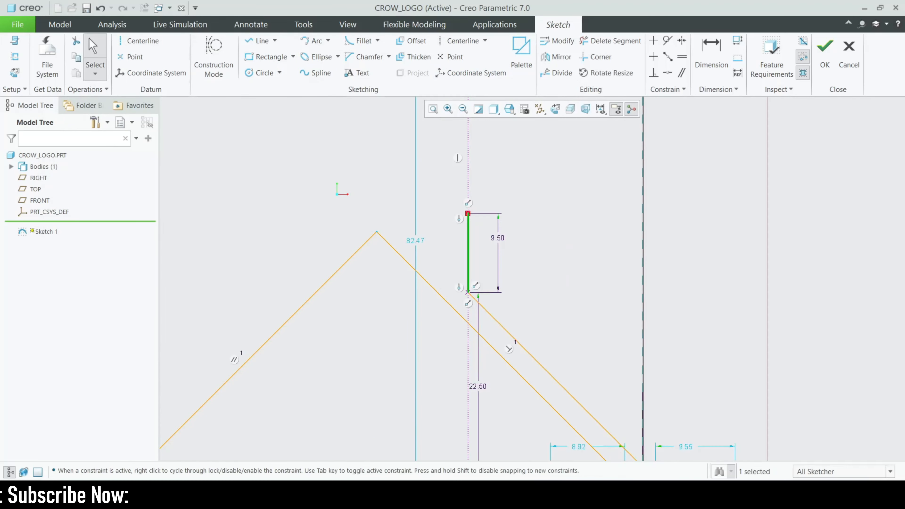
- Examine crow 2d drawing.png for the tail, back, beak, head and breast geometry and the overall width dimensions
left_click(588, 495)
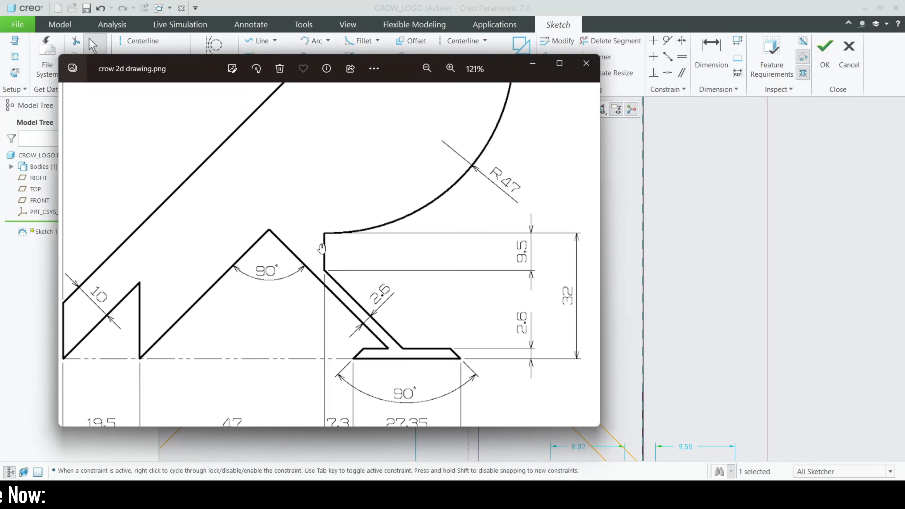
scroll(322, 247, "down", 5)
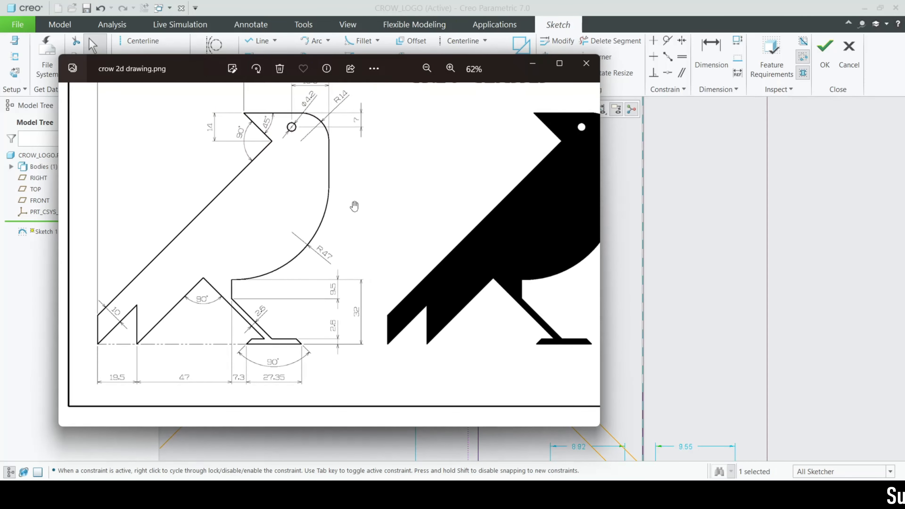
left_click_drag(326, 210, 340, 226)
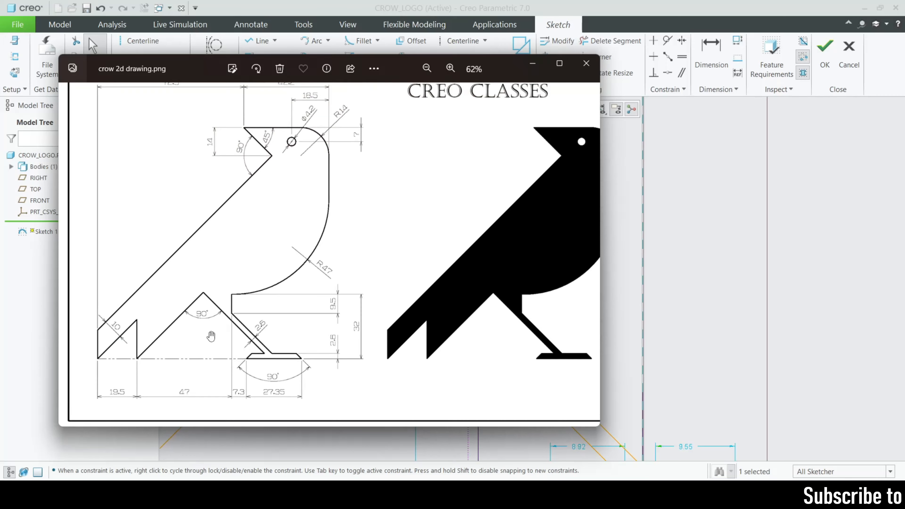
scroll(130, 339, "up", 3)
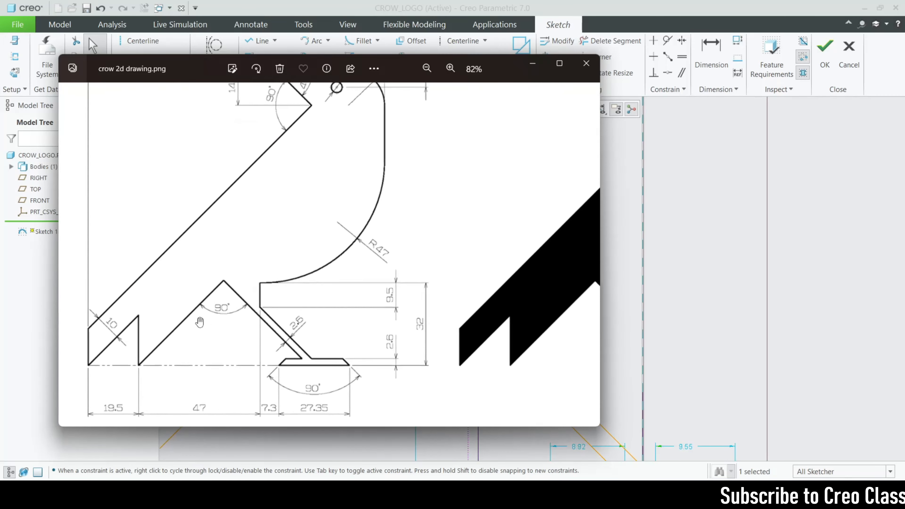
scroll(207, 317, "down", 2)
left_click_drag(193, 285, 200, 352)
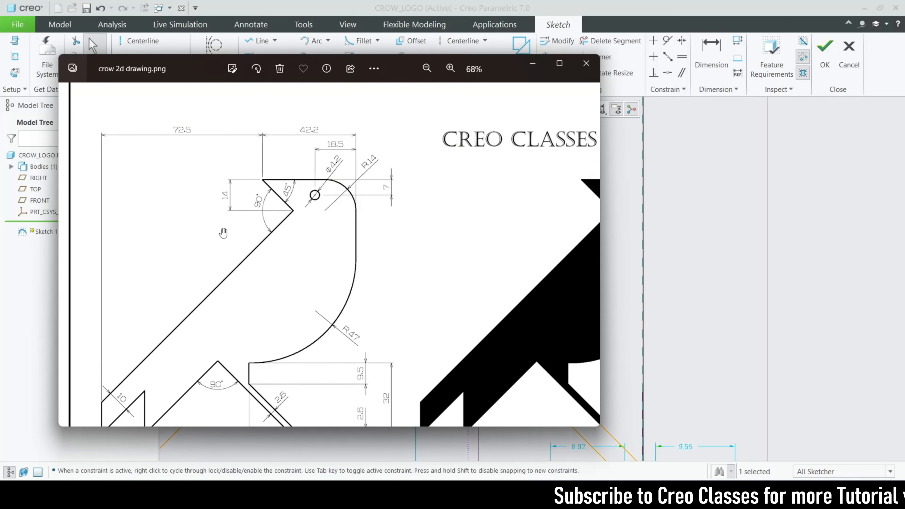
mouse_move(223, 232)
left_mouse_down()
mouse_move(289, 169)
mouse_move(307, 204)
mouse_move(312, 190)
left_mouse_up()
scroll(313, 190, "down", 3)
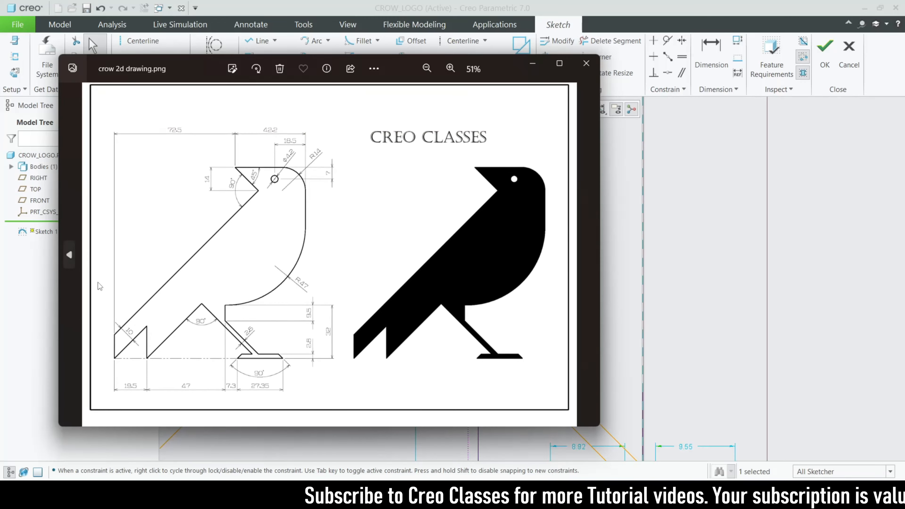
scroll(133, 281, "up", 2)
left_click_drag(189, 271, 219, 286)
scroll(242, 204, "down", 1)
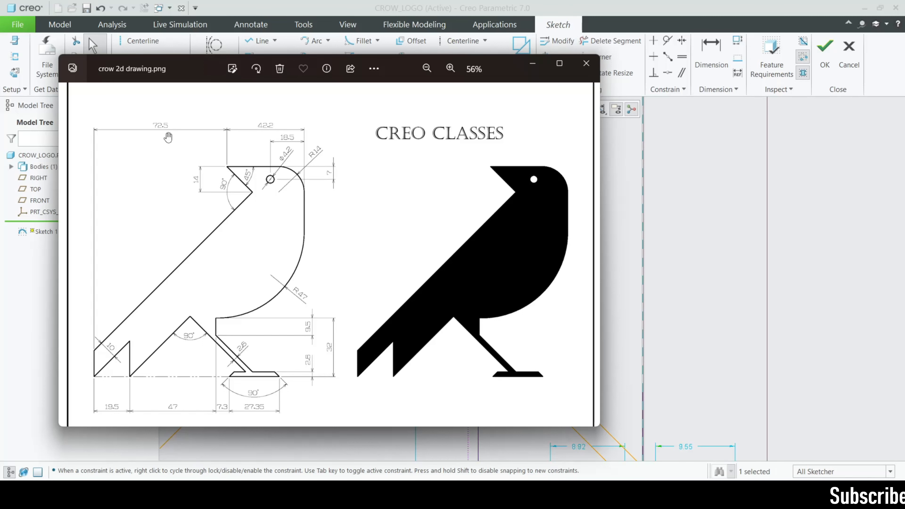
left_click(532, 66)
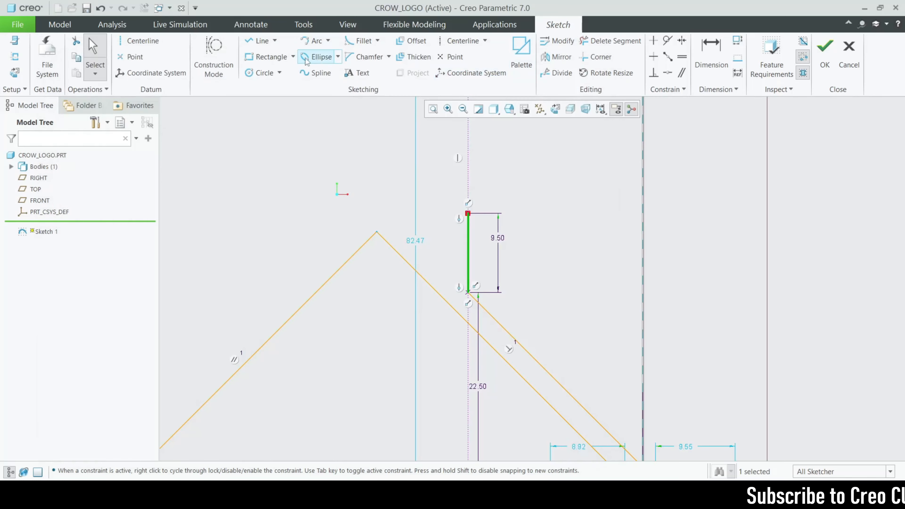
- Turn on construction mode for the next sketch geometry
left_click(257, 41)
left_click(221, 63)
scroll(384, 172, "down", 5)
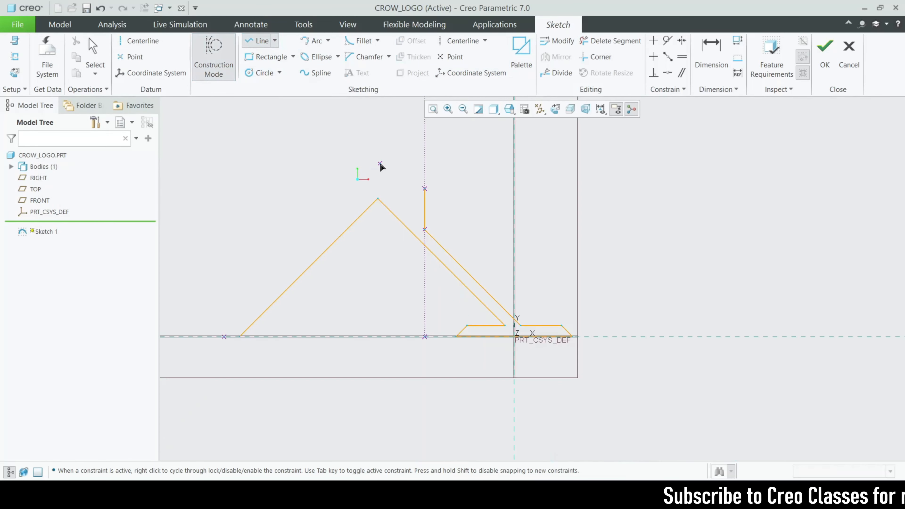
- Draw a construction corner rectangle from the foot's outer end on the baseline up and past the tail, about 117 by 136
left_click(293, 57)
left_click(293, 83)
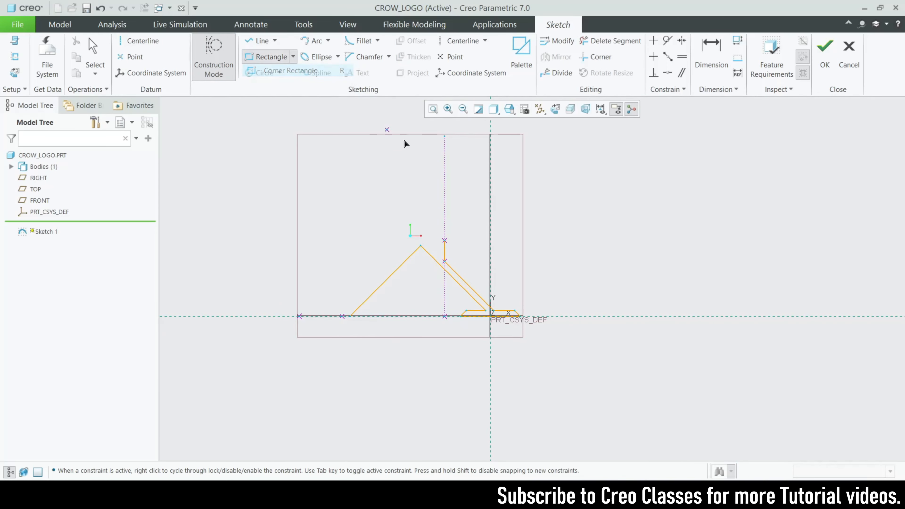
left_click(520, 317)
scroll(501, 366, "down", 3)
left_click(397, 340)
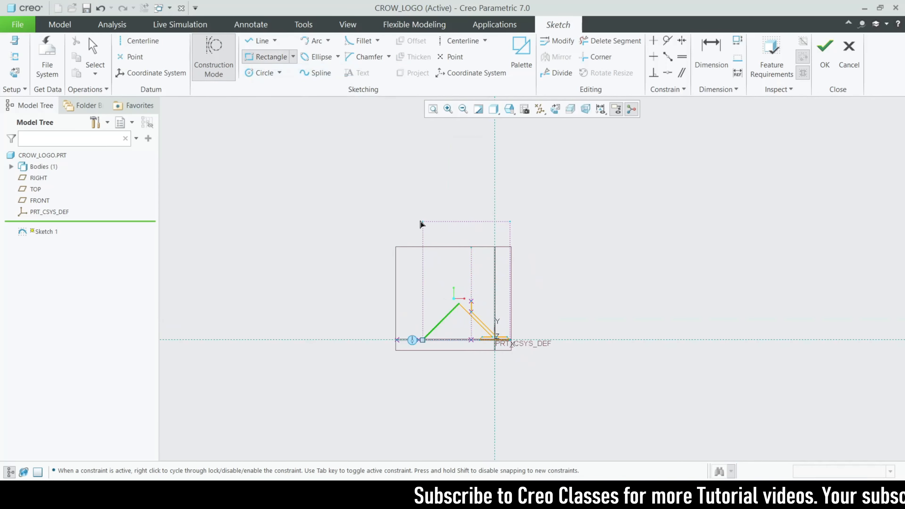
left_click(380, 188)
scroll(491, 185, "up", 2)
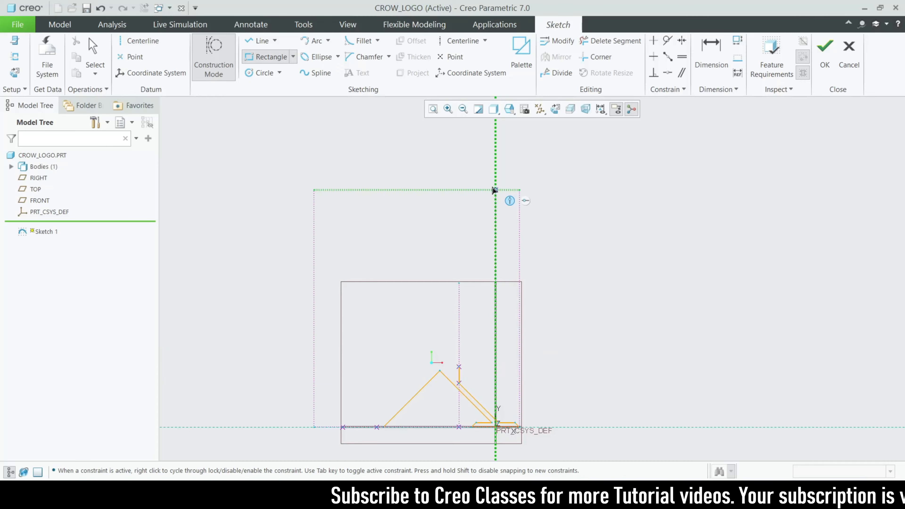
middle_click(492, 185)
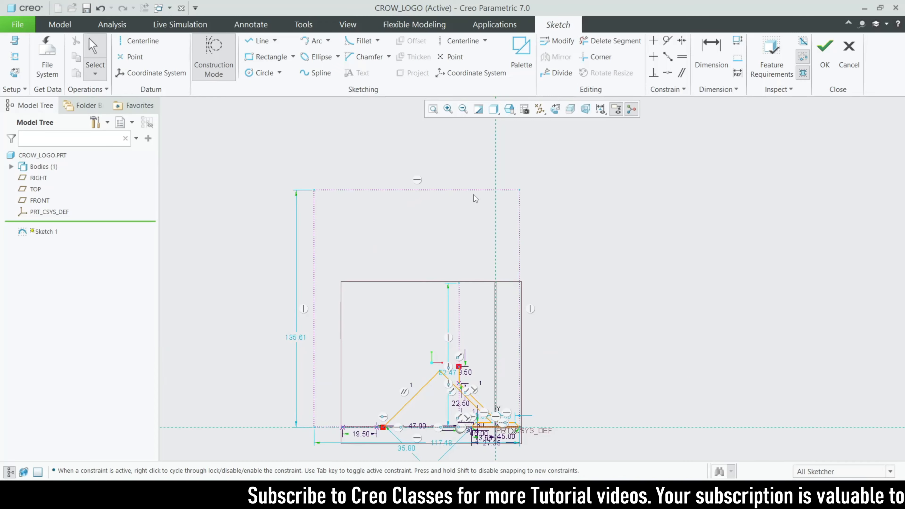
- Dimension the construction rectangle's top edge and set its width to 72.5 as read from the reference drawing
left_click(698, 67)
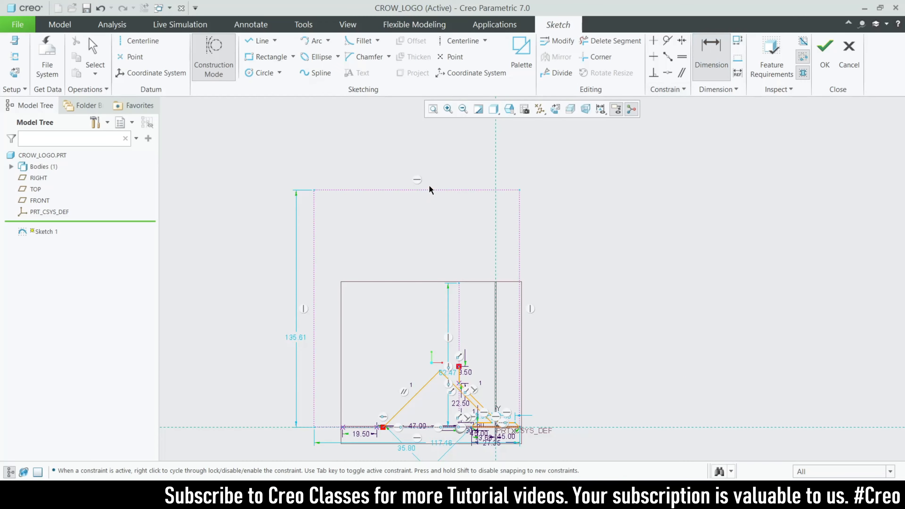
left_click(445, 188)
middle_click(442, 169)
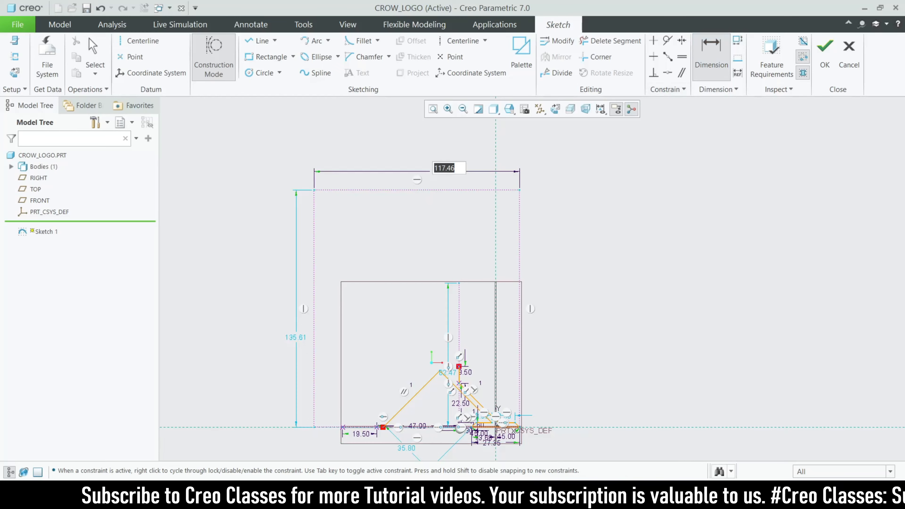
left_click(552, 498)
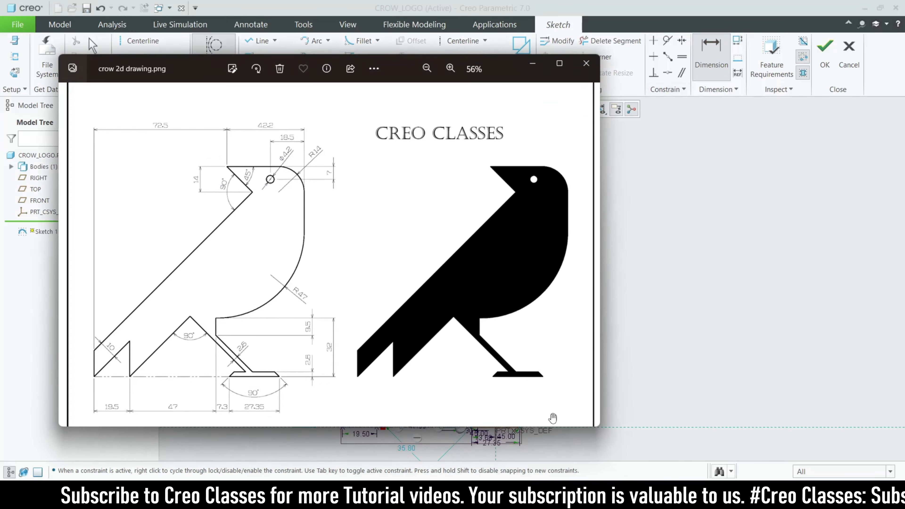
left_click(533, 64)
type("72.5")
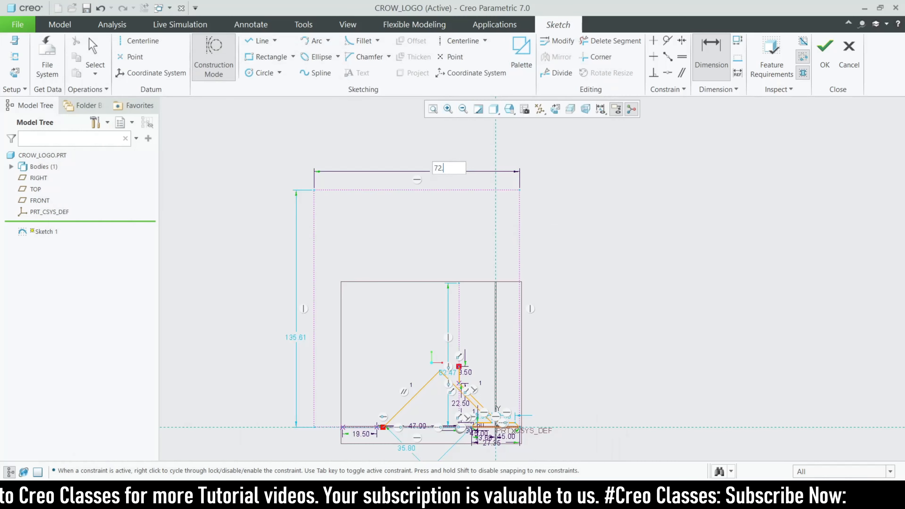
key("Return")
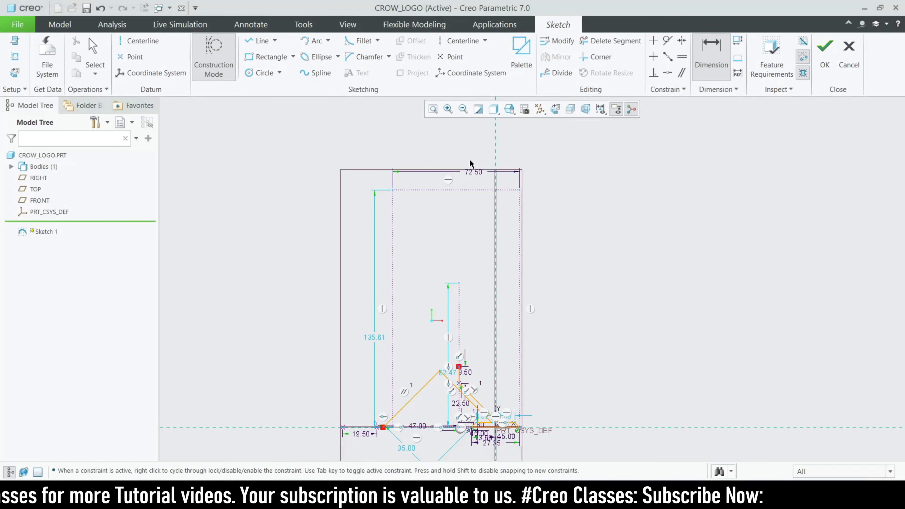
- Set the construction rectangle's width to the sum 72.50+42.2
double_click(474, 172)
key("End")
type("+42.2")
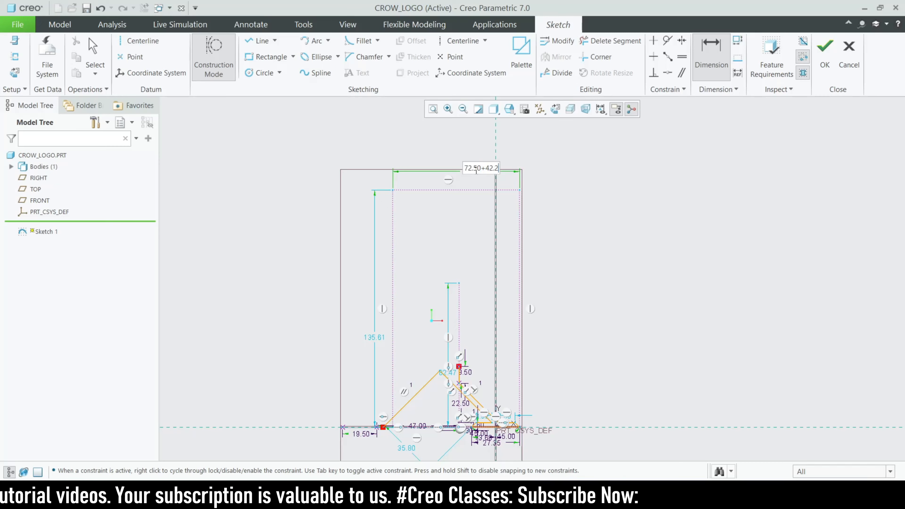
key("Return")
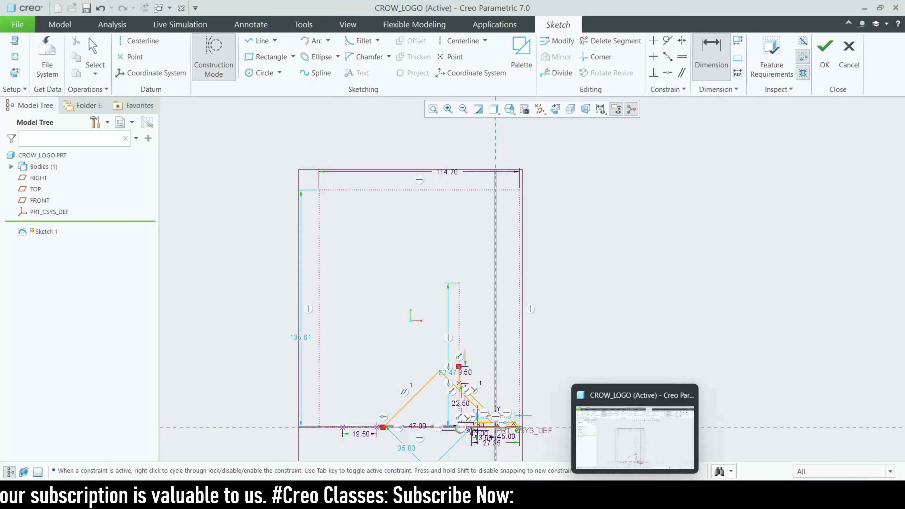
- Check the rectangle against the reference drawing and undo the construction rectangle together with its width dimension
left_click(658, 496)
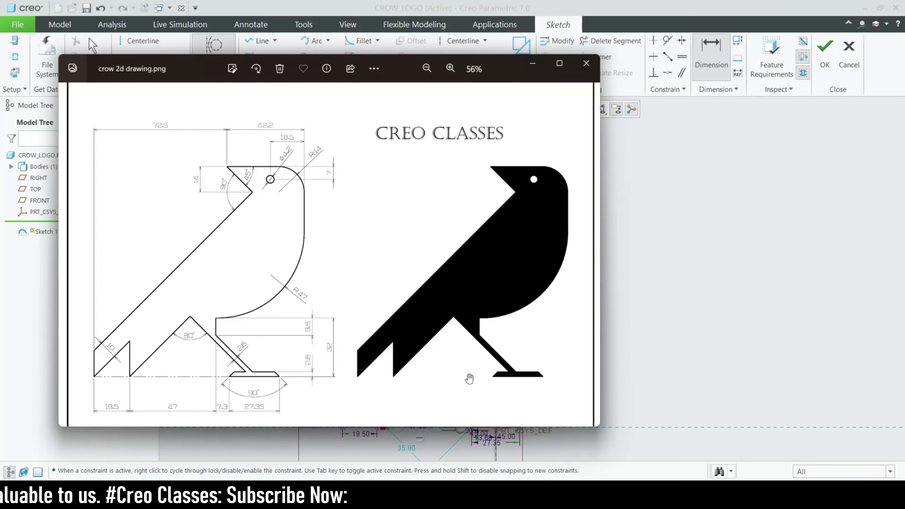
left_click(533, 65)
scroll(280, 382, "up", 3)
scroll(305, 412, "down", 3)
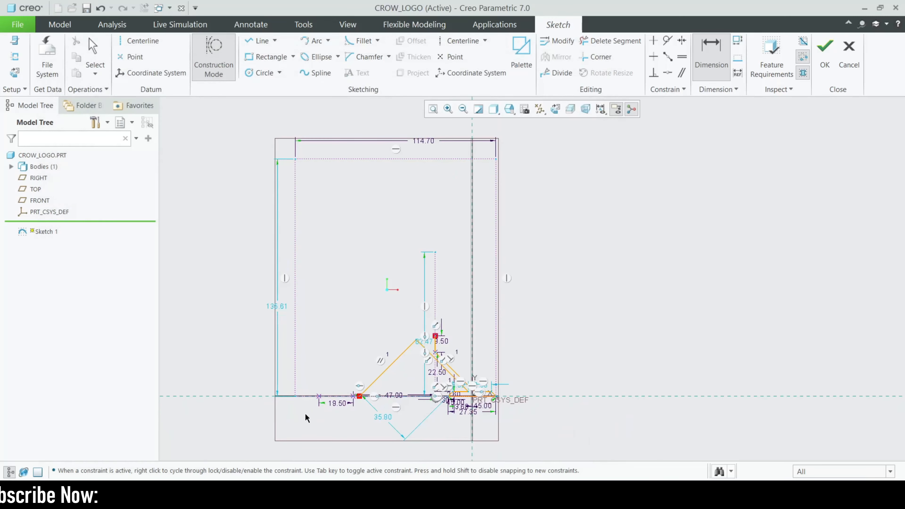
key("ctrl+z")
key("ctrl+z")
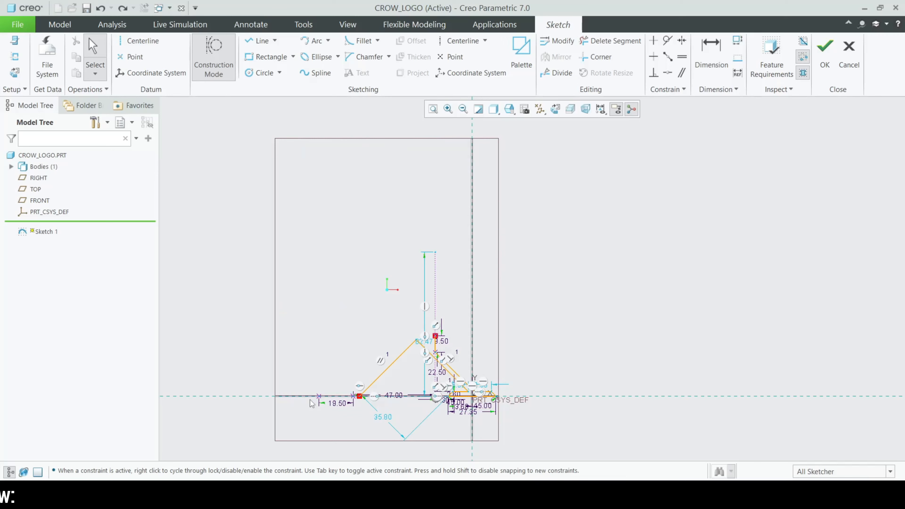
- Draw a construction corner rectangle from the tail reference point on the baseline, extending up beyond the foot, about 133 by 144
left_click(294, 56)
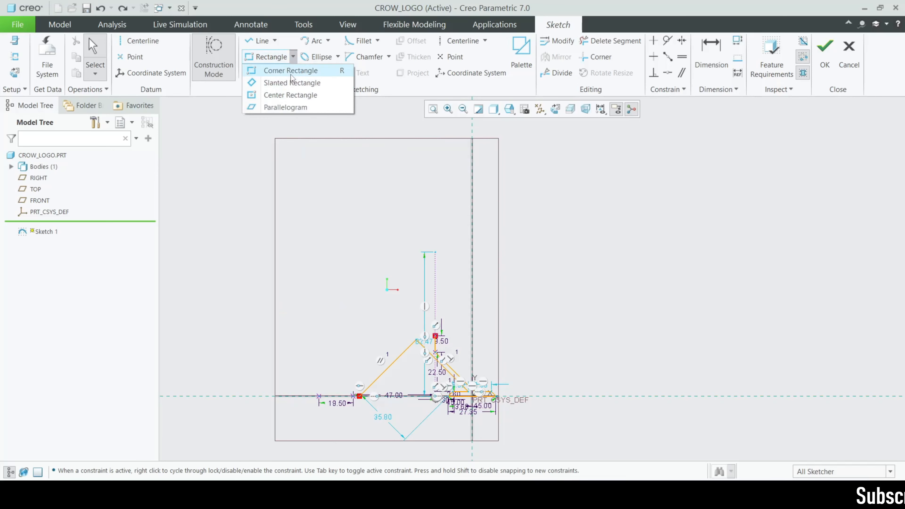
left_click(290, 71)
left_click(321, 395)
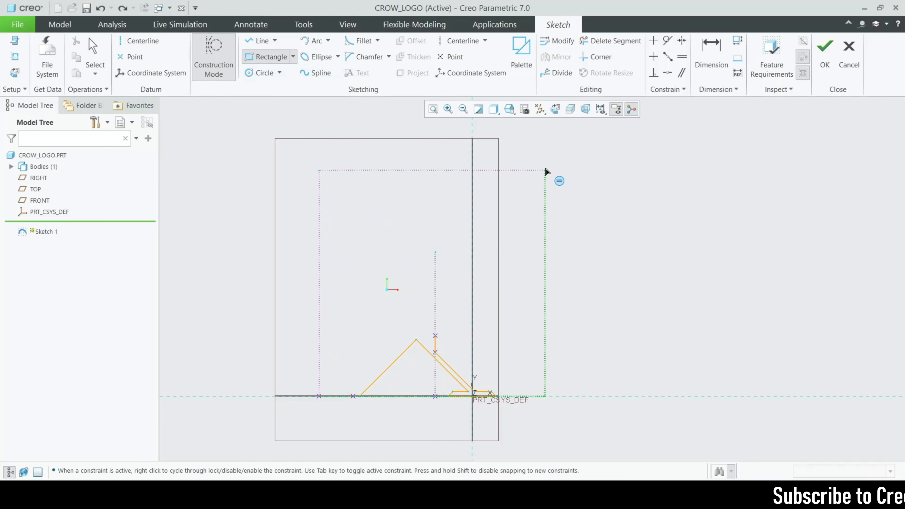
scroll(429, 291, "up", 1)
middle_click(426, 194)
scroll(426, 192, "down", 2)
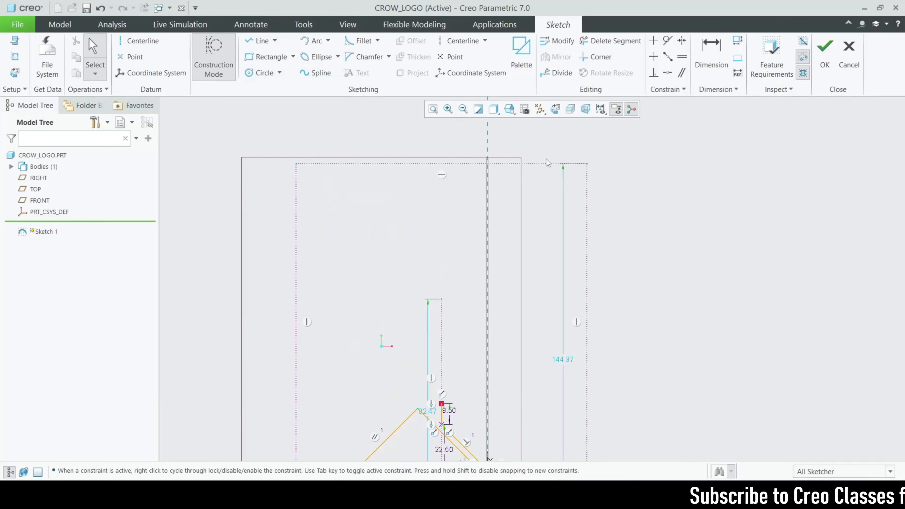
scroll(444, 271, "up", 3)
scroll(447, 380, "down", 6)
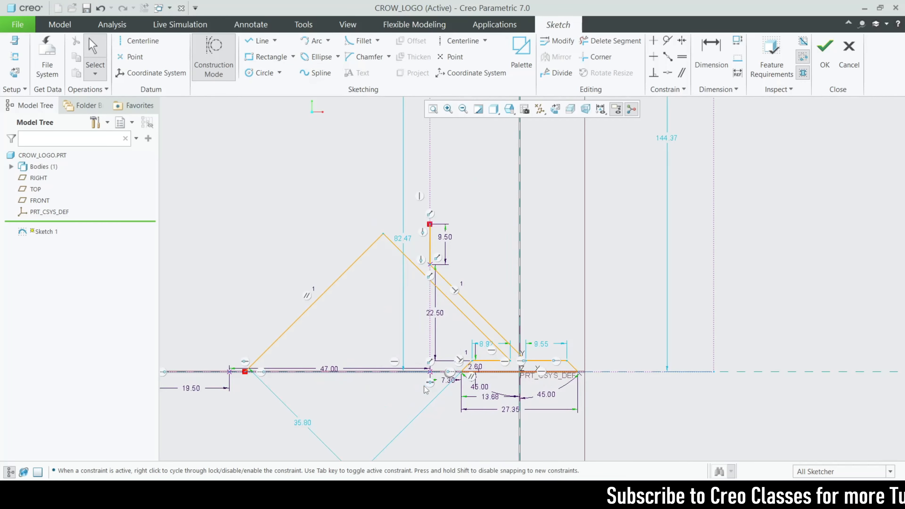
scroll(424, 386, "up", 6)
- Try to dimension the new construction rectangle's top edge, inspect the conflicting dimensions and constraints, and dismiss the conflict
left_click(706, 68)
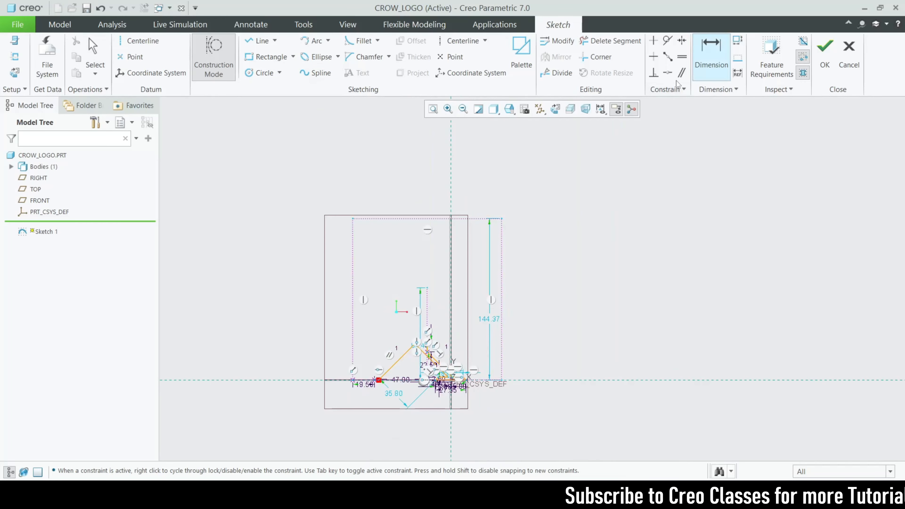
middle_click(430, 195)
left_click(772, 88)
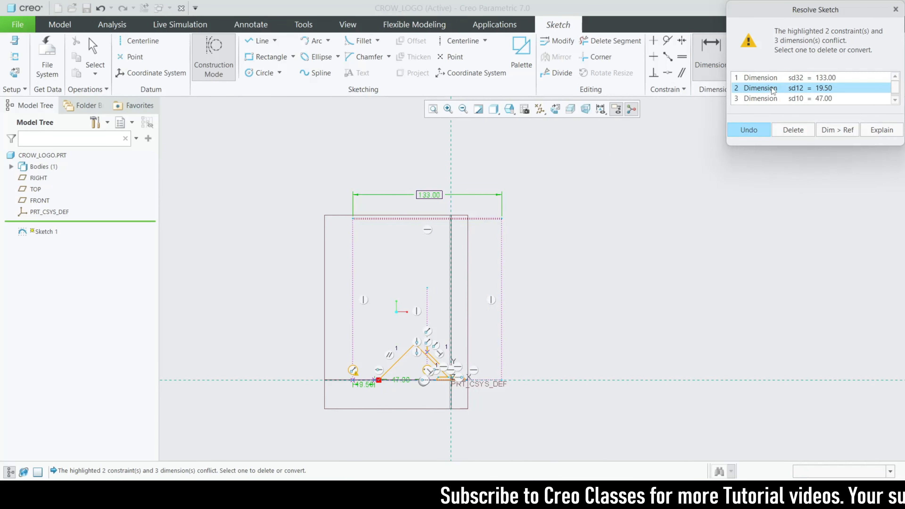
left_click(777, 99)
scroll(778, 103, "down", 1)
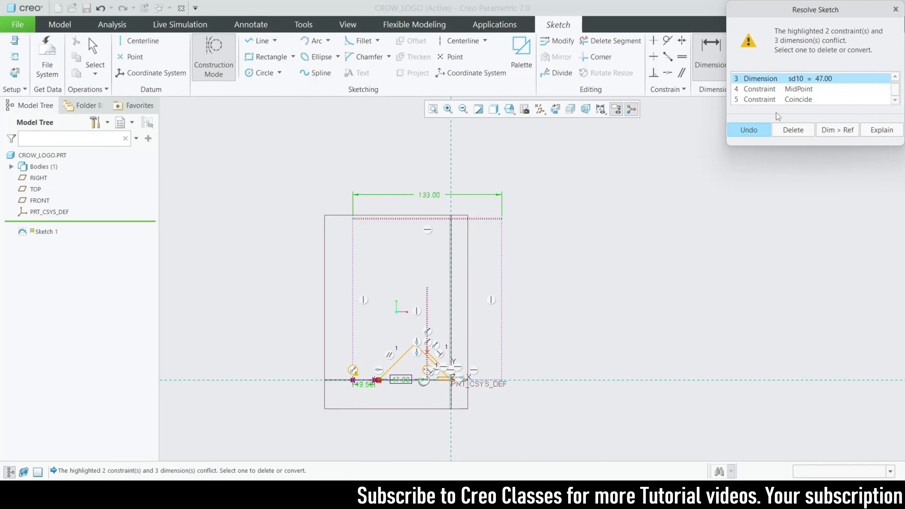
left_click(896, 9)
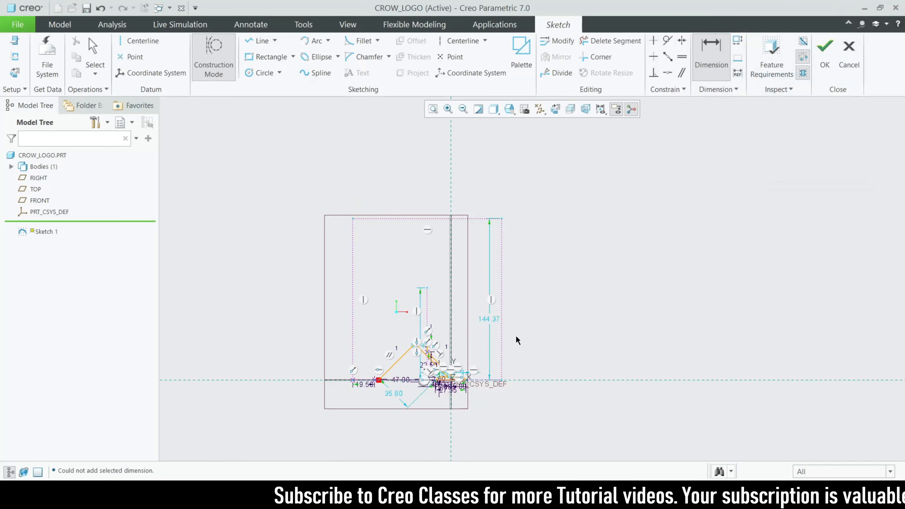
- Undo the last construction rectangle
scroll(489, 361, "down", 2)
scroll(492, 336, "up", 2)
key("ctrl+z")
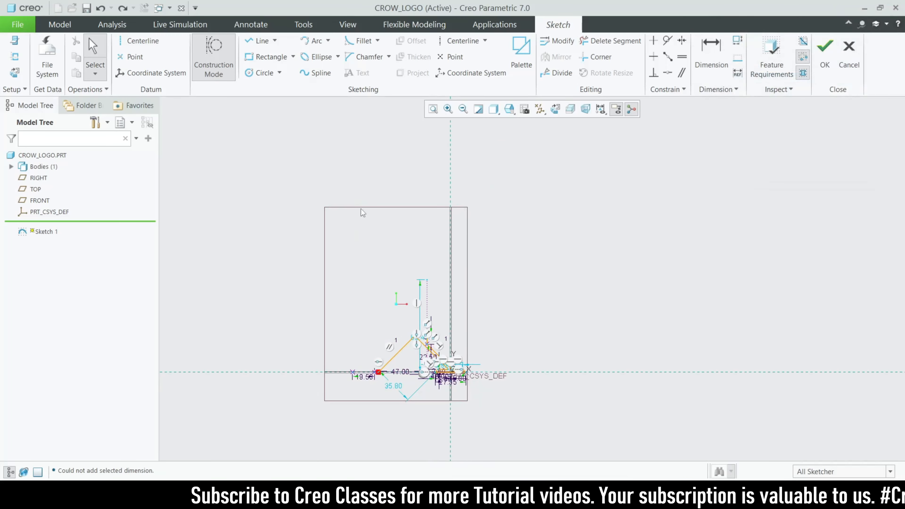
- Draw a construction corner rectangle from the tail reference point on the baseline, extending up past the foot, about 183 by 196
left_click(293, 57)
left_click(281, 67)
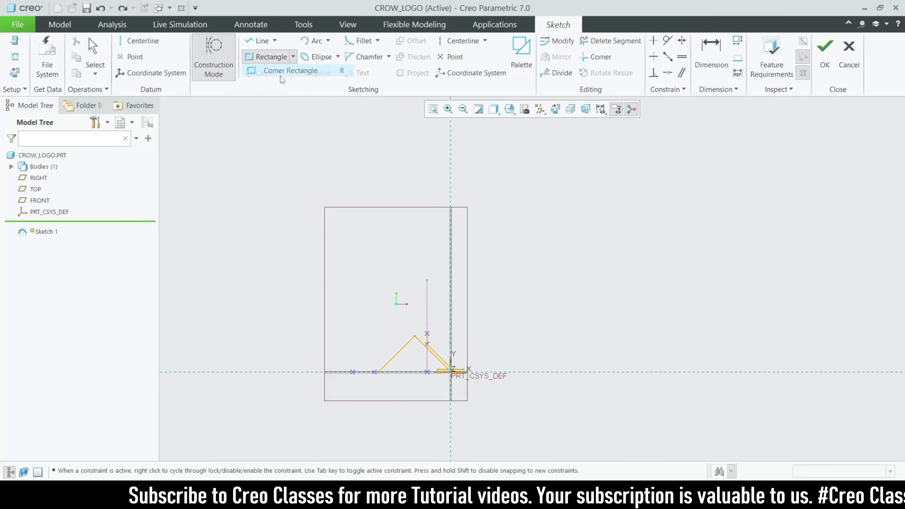
left_click(352, 373)
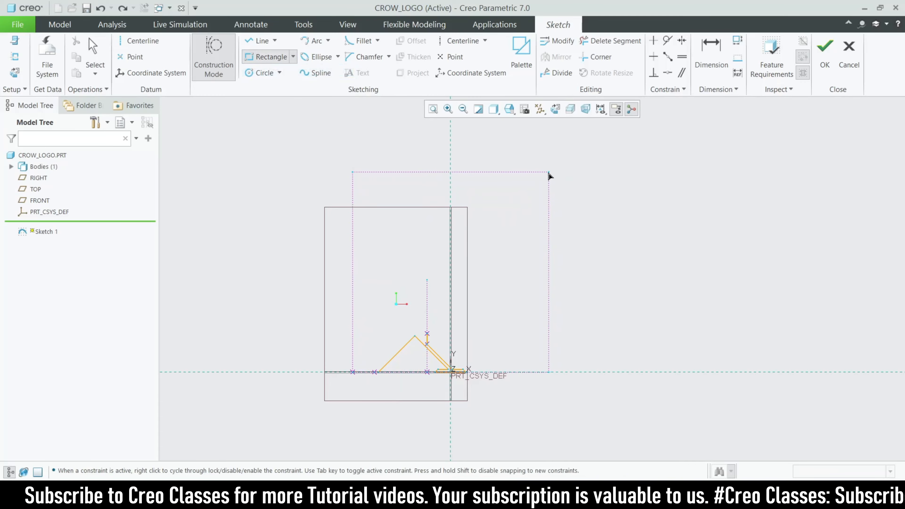
scroll(457, 281, "down", 5)
scroll(503, 256, "up", 6)
scroll(383, 338, "down", 6)
scroll(345, 341, "up", 6)
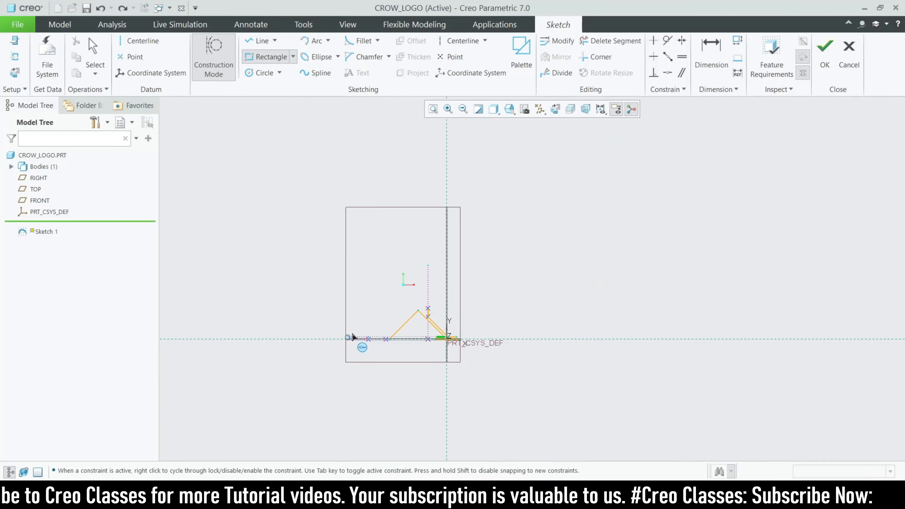
scroll(477, 231, "up", 5)
scroll(504, 194, "down", 5)
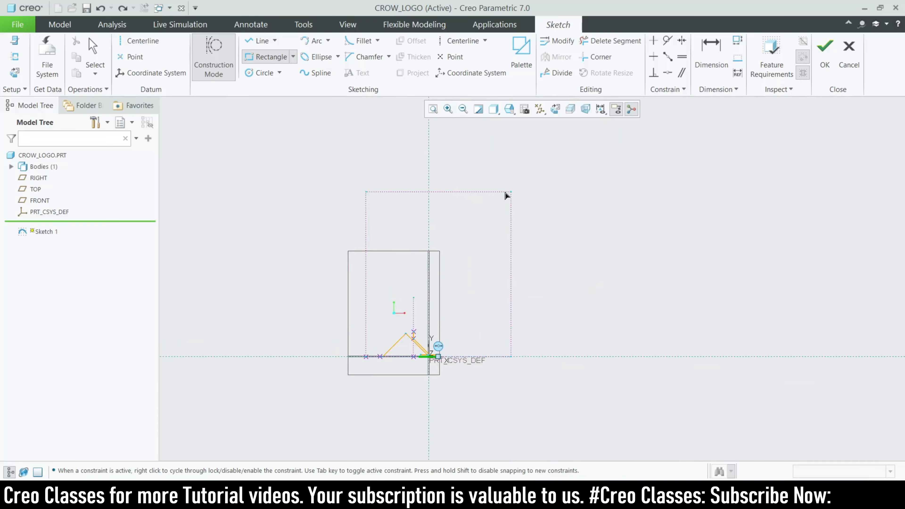
left_click(496, 226)
middle_click(453, 226)
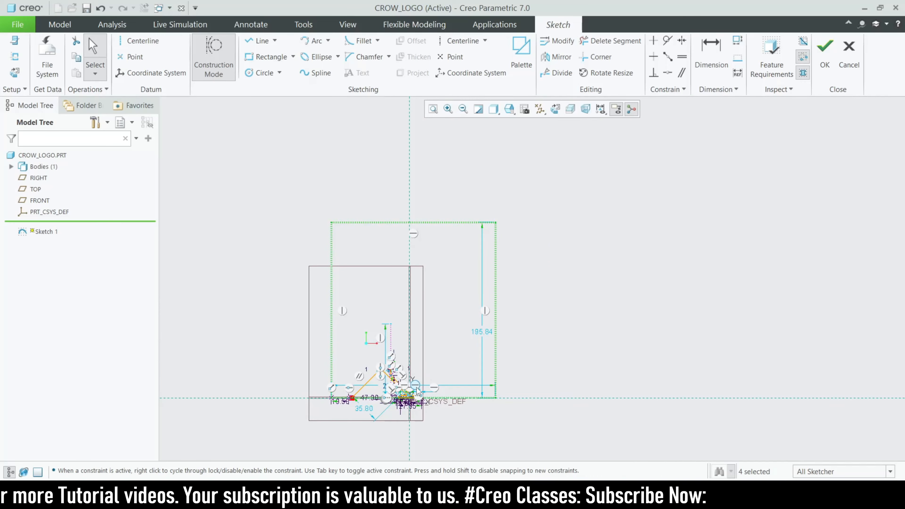
- Move the construction rectangle's width dimension above its top edge
scroll(404, 401, "up", 5)
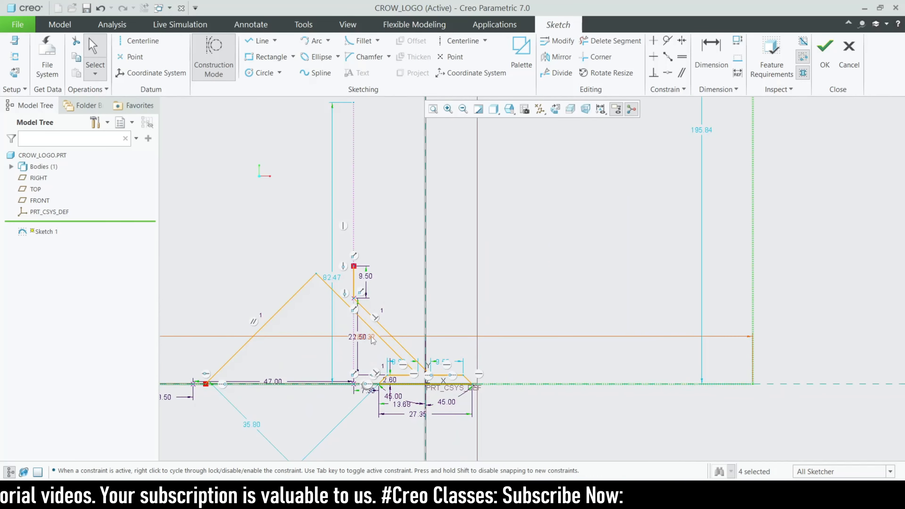
scroll(415, 285, "down", 6)
scroll(417, 268, "up", 3)
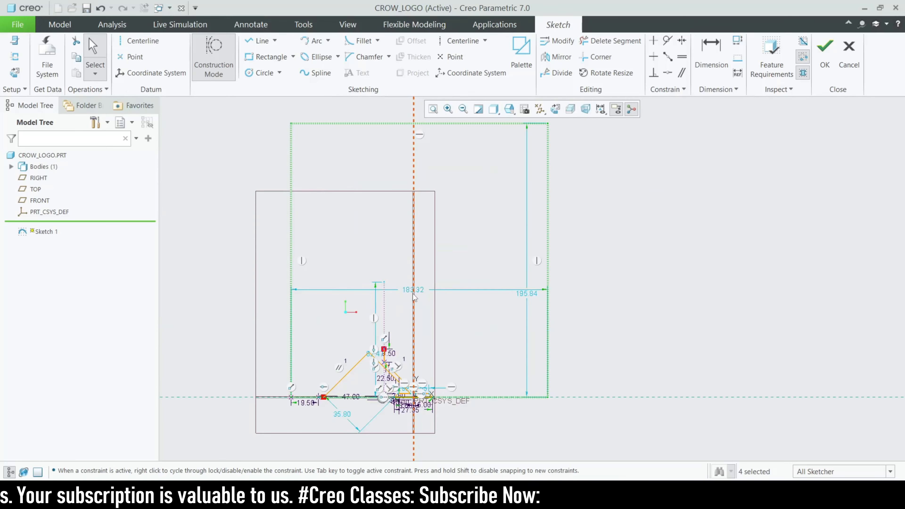
left_click_drag(415, 291, 406, 109)
scroll(406, 110, "down", 1)
middle_click_drag(397, 107, 385, 142, "shift")
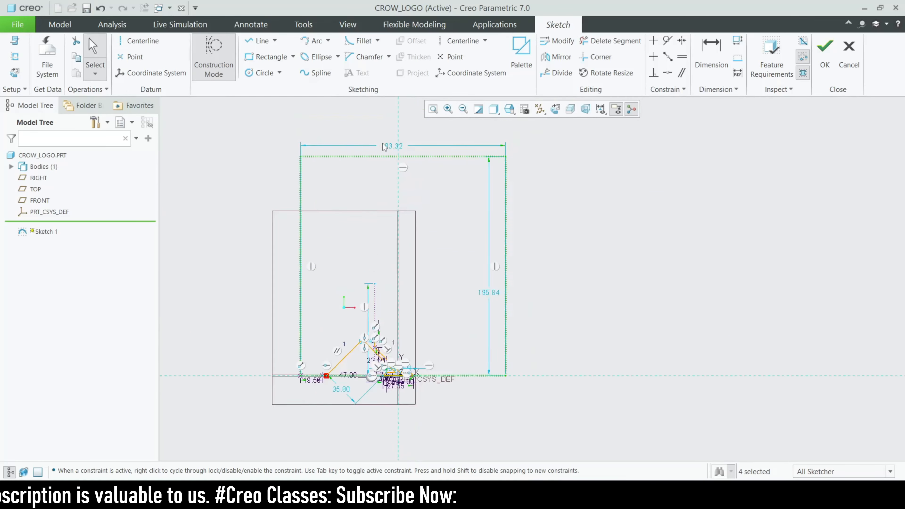
- Check the body width in the reference drawing and set the construction rectangle's width to the sum 72.5+42.2
scroll(385, 143, "up", 1)
left_click(618, 494)
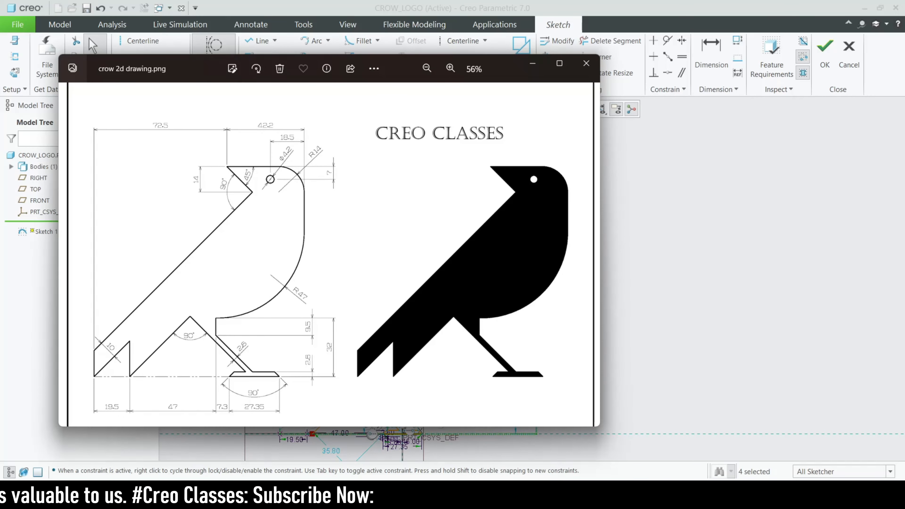
left_click(634, 494)
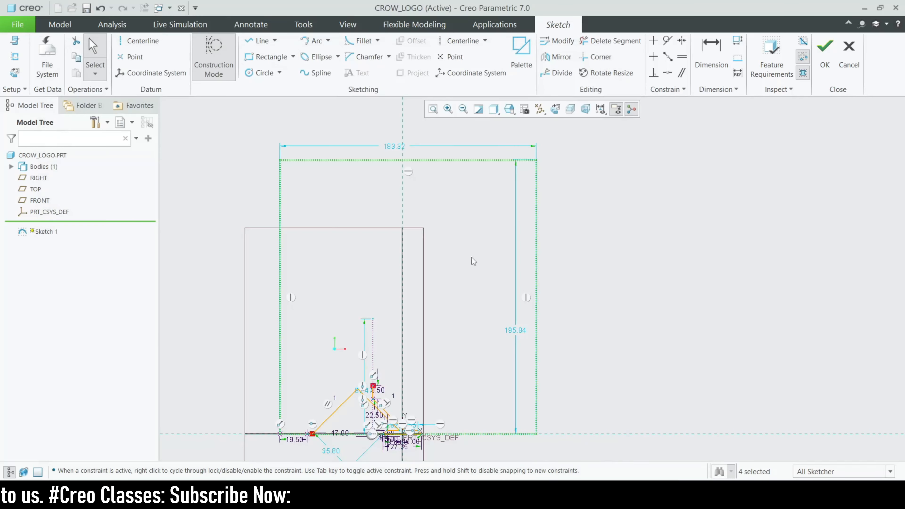
double_click(389, 149)
type("72.5+42.")
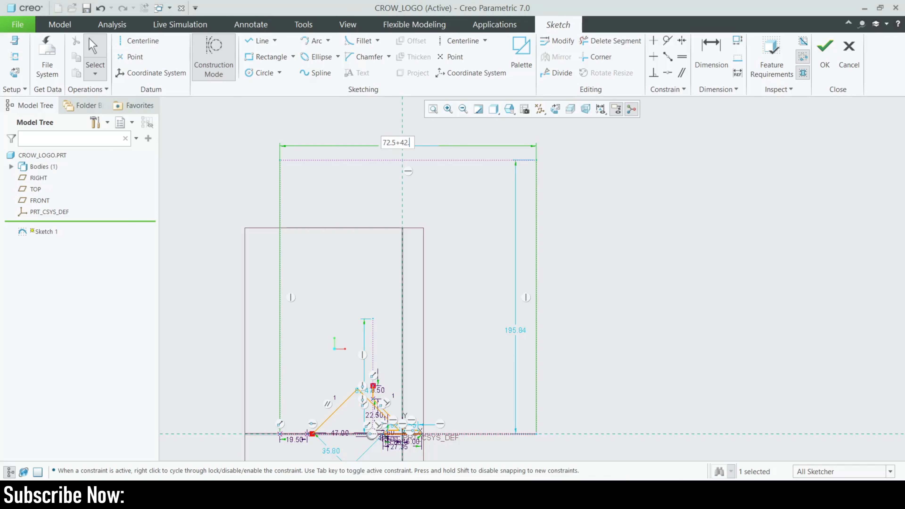
type("2")
key("Return")
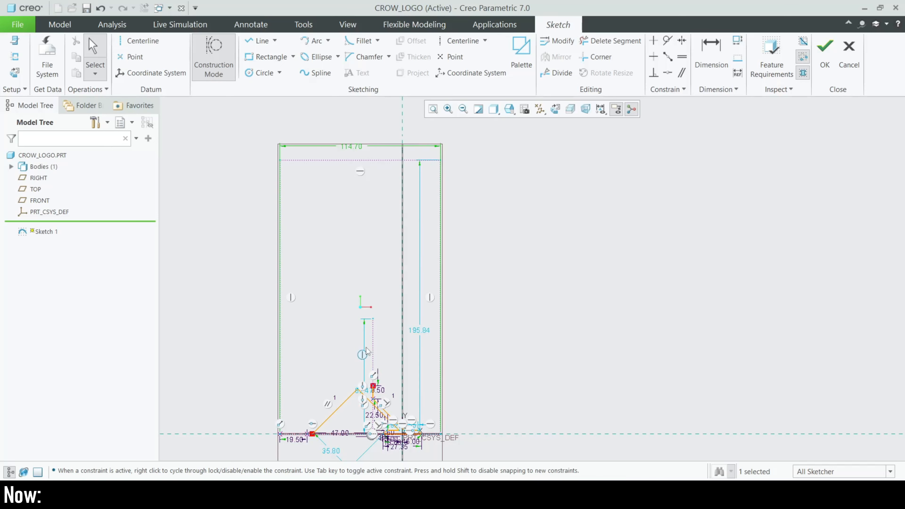
- Review the reference drawing's overall dimensions and set the construction rectangle's height to 114.70
scroll(343, 443, "down", 3)
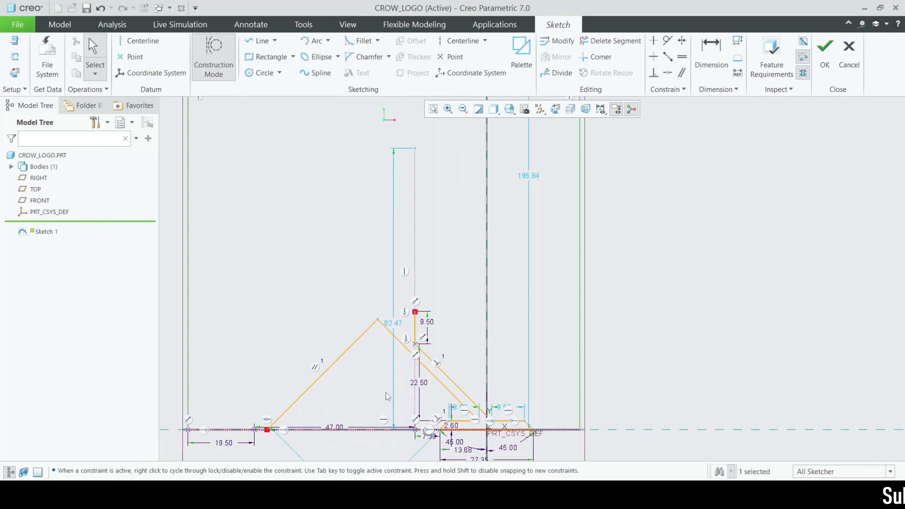
scroll(388, 397, "up", 2)
key("alt+Tab")
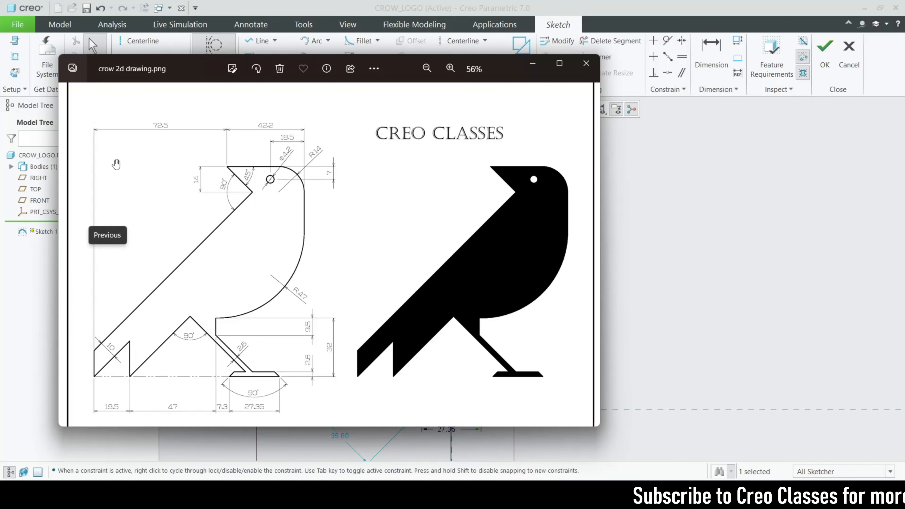
left_click(529, 68)
scroll(433, 202, "down", 5)
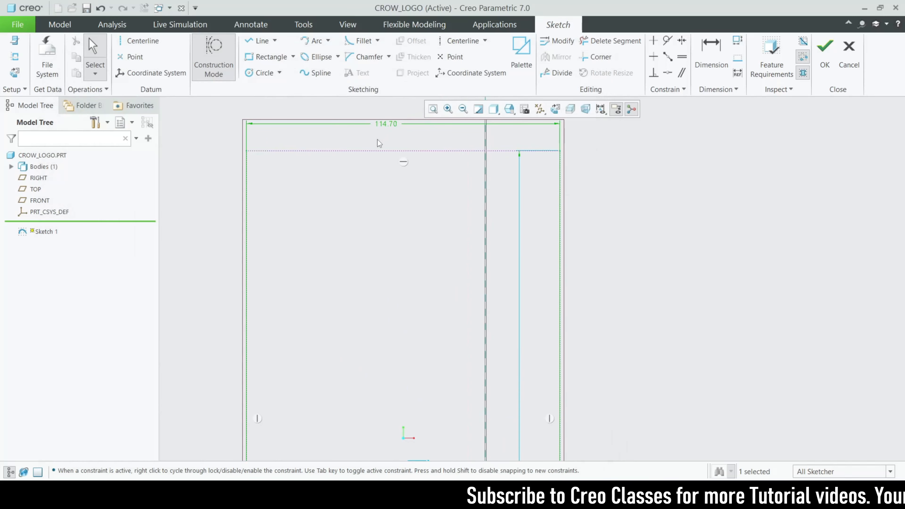
scroll(379, 142, "up", 2)
left_click(474, 368)
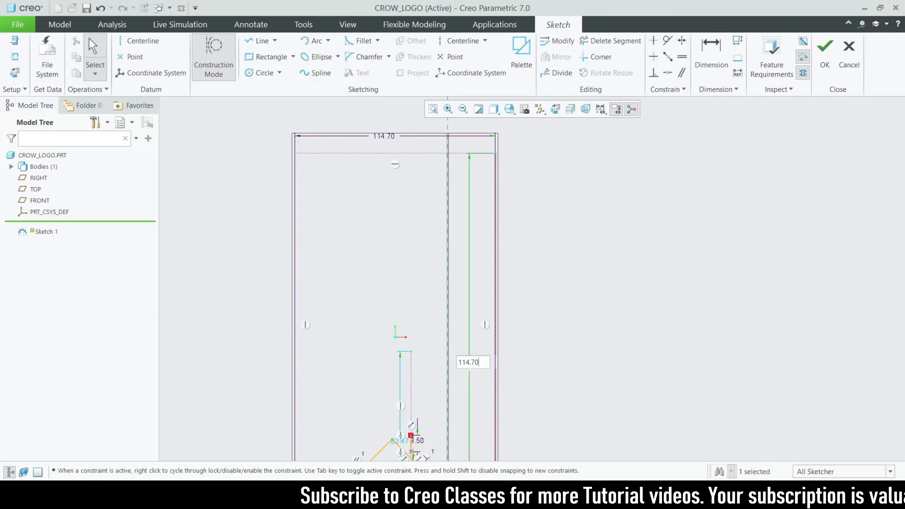
key("Return")
- Compare the resized construction rectangle with the body dimensions in the crow reference drawing
scroll(411, 307, "up", 5)
scroll(408, 340, "down", 4)
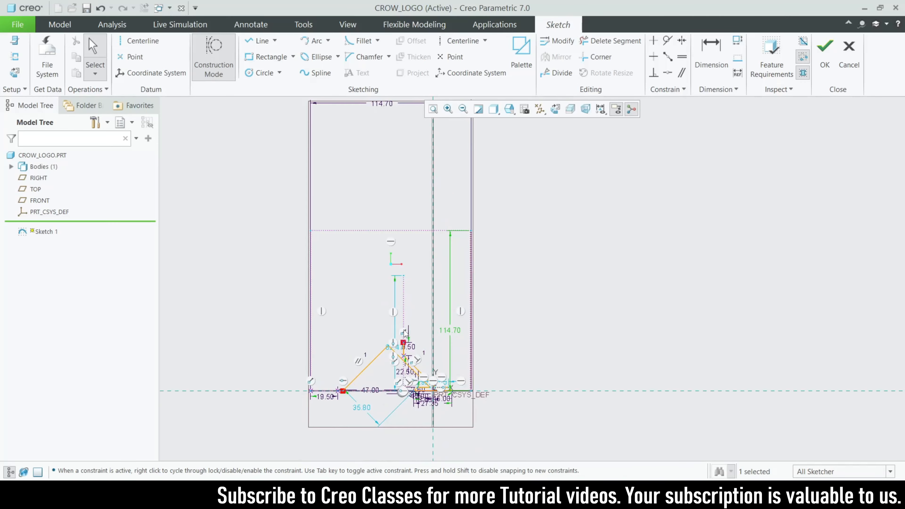
scroll(401, 322, "down", 1)
scroll(401, 322, "down", 2)
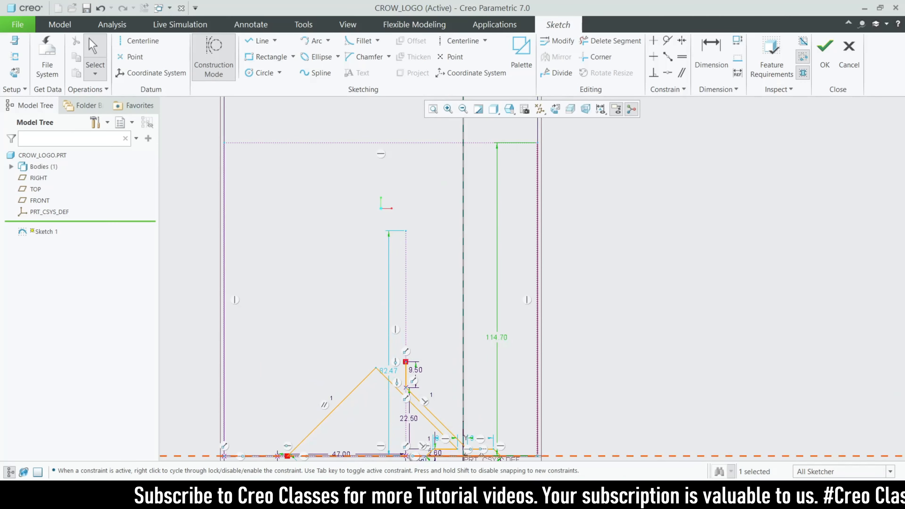
left_click(474, 497)
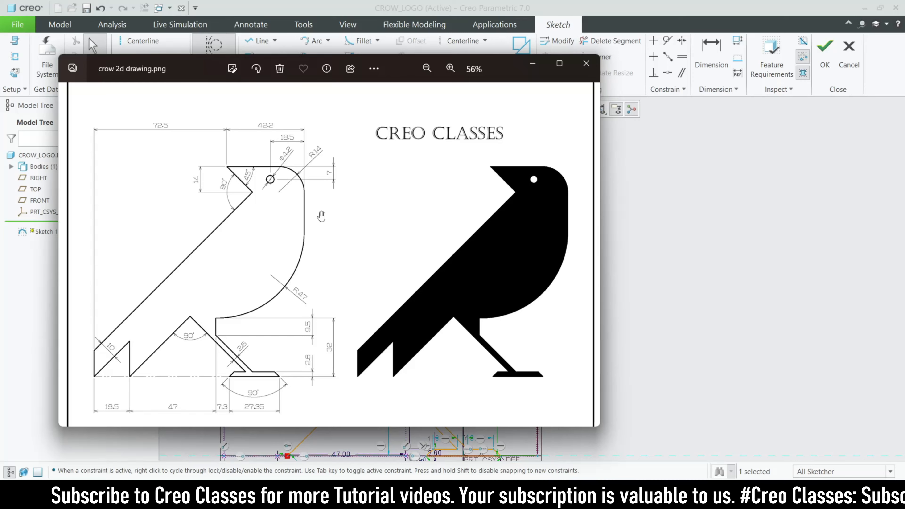